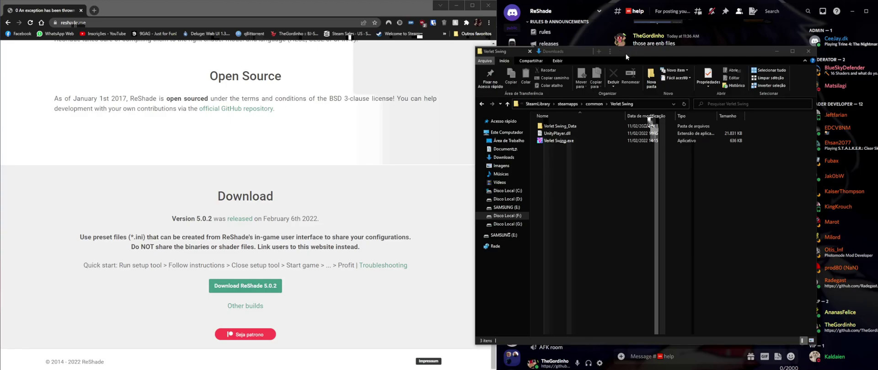
# Run Verlet Swing from its install folder to check that the game starts, and close it.
pyautogui.moveTo(625, 53); pyautogui.dragTo(652, 26)
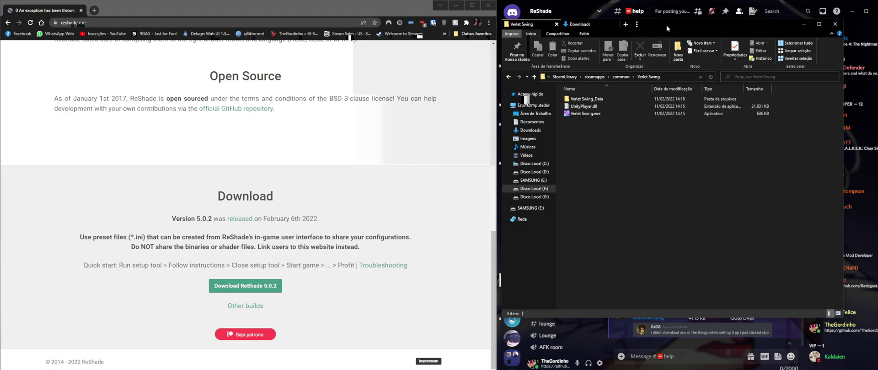
pyautogui.moveTo(666, 26); pyautogui.dragTo(531, 25)
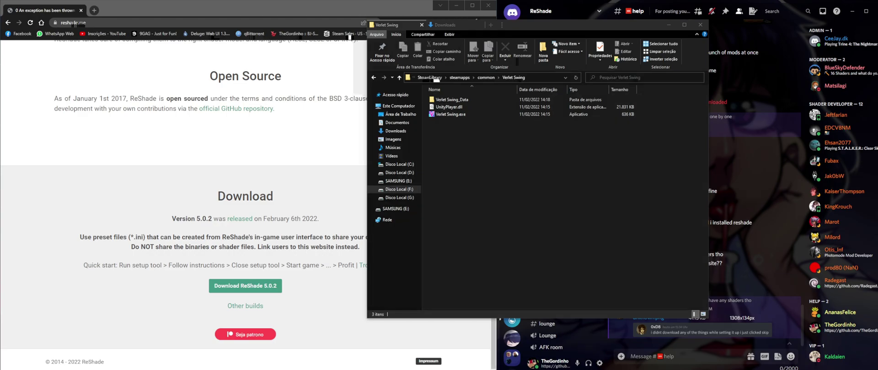
pyautogui.moveTo(567, 27); pyautogui.dragTo(665, 33)
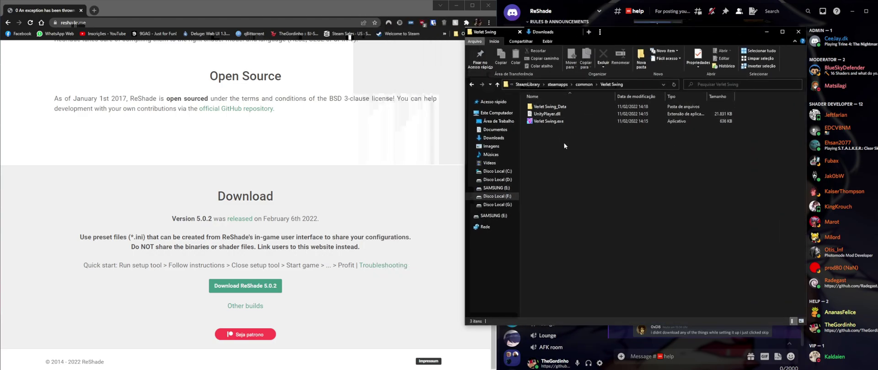
pyautogui.moveTo(560, 147); pyautogui.dragTo(526, 113)
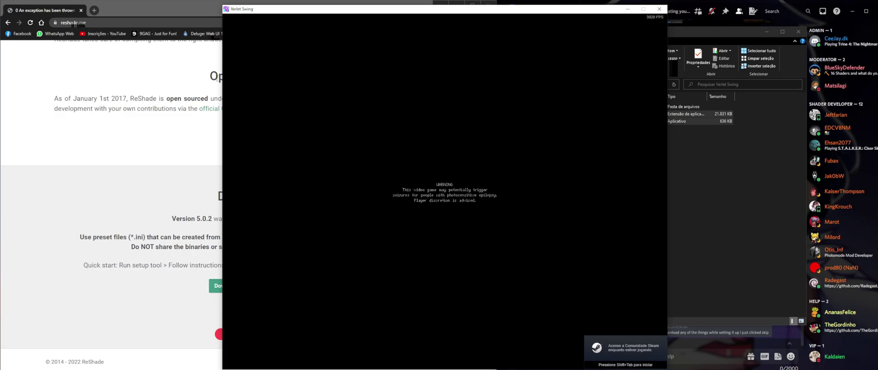
pyautogui.click(658, 9)
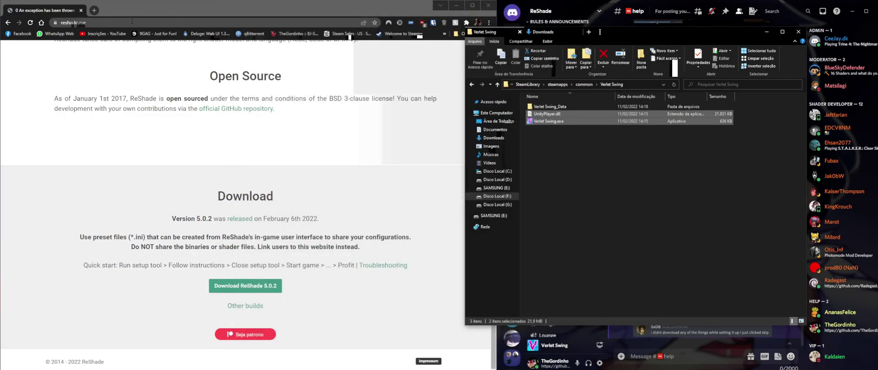
# Launch ReShade_Setup_5.0.2.exe from the Downloads folder.
pyautogui.click(131, 20)
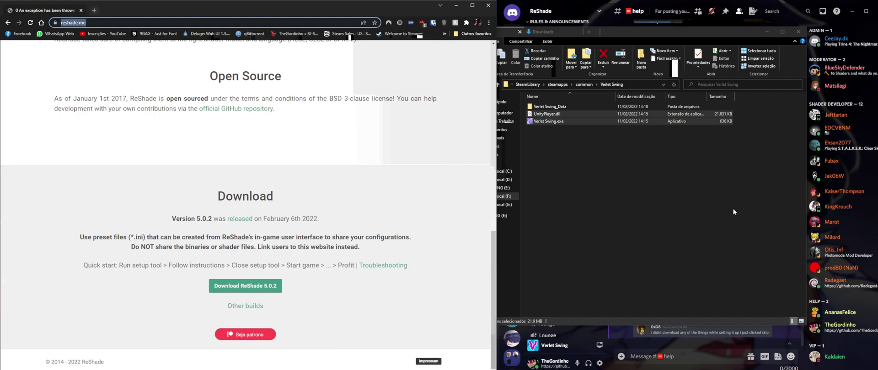
pyautogui.click(572, 34)
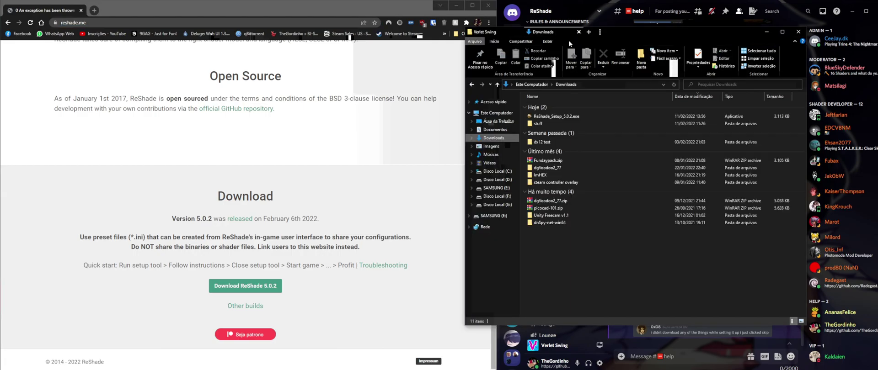
pyautogui.doubleClick(567, 119)
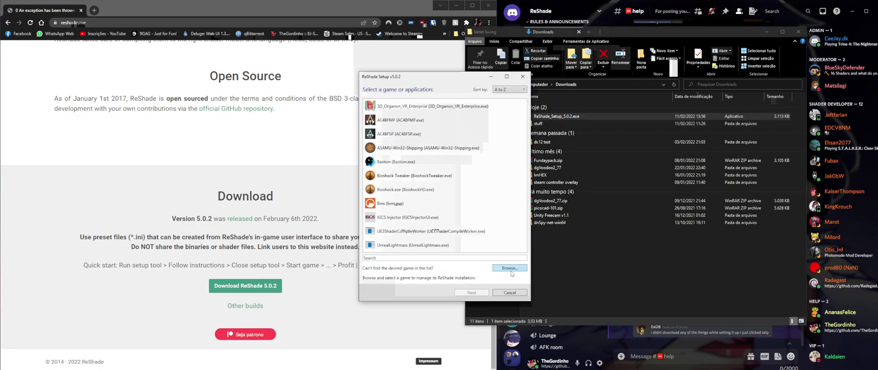
# Browse to the Verlet Swing folder in steamapps\common and pick Verlet Swing.exe as the game to install ReShade for.
pyautogui.click(511, 272)
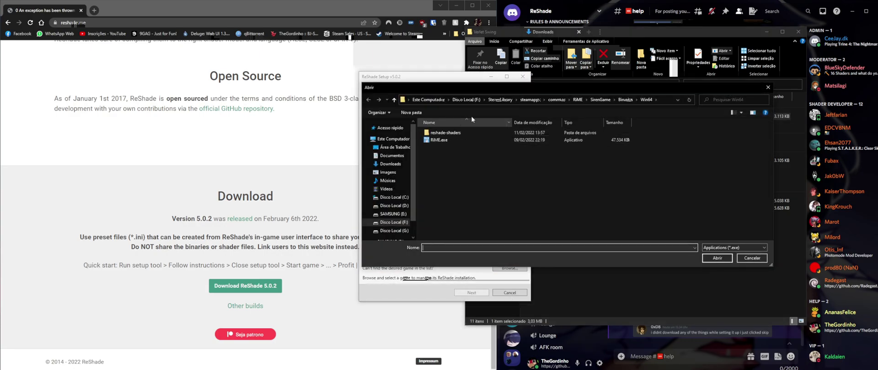
pyautogui.click(556, 100)
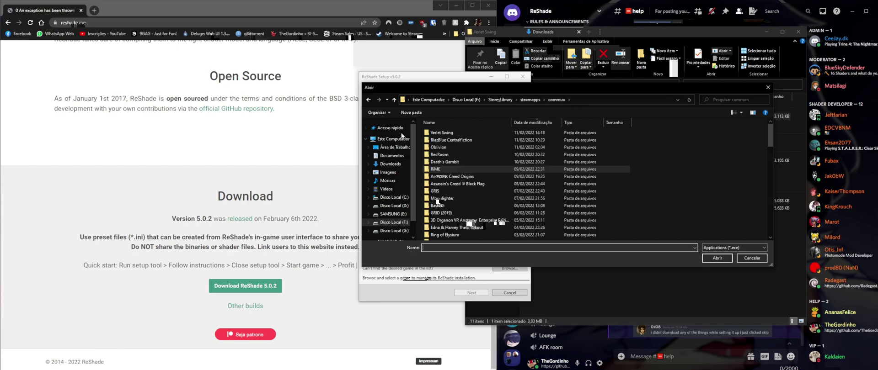
pyautogui.doubleClick(442, 133)
pyautogui.doubleClick(447, 141)
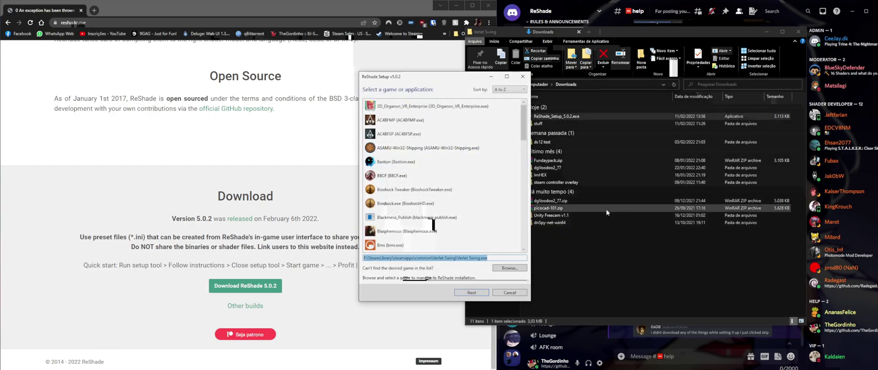
# Confirm the game, use DirectX 10/11/12 as its rendering API and continue without a preset file.
pyautogui.click(463, 294)
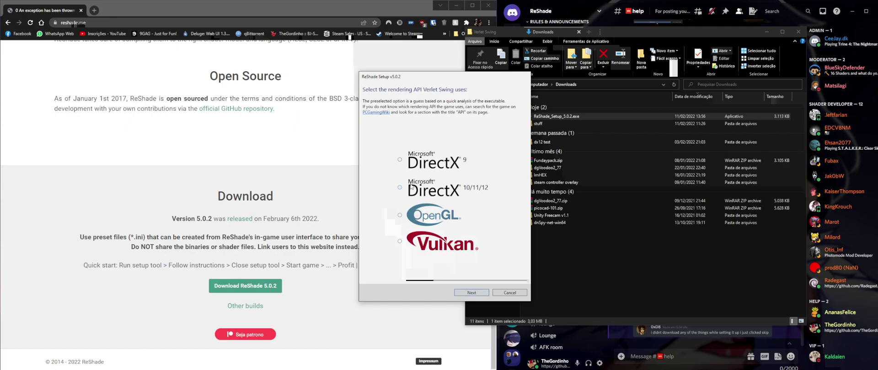
pyautogui.click(479, 295)
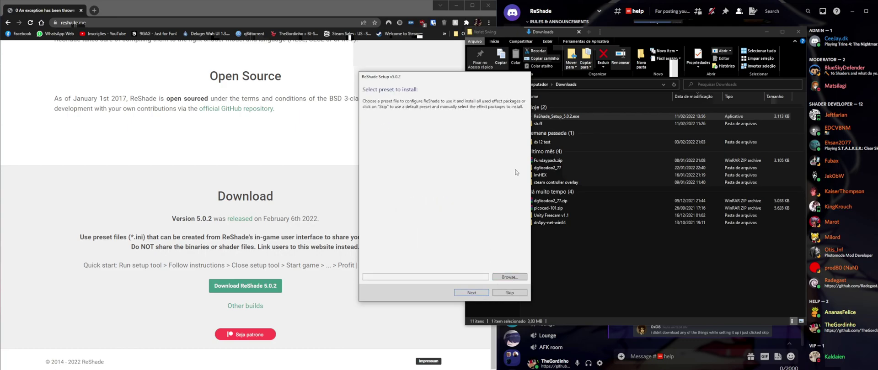
pyautogui.click(479, 293)
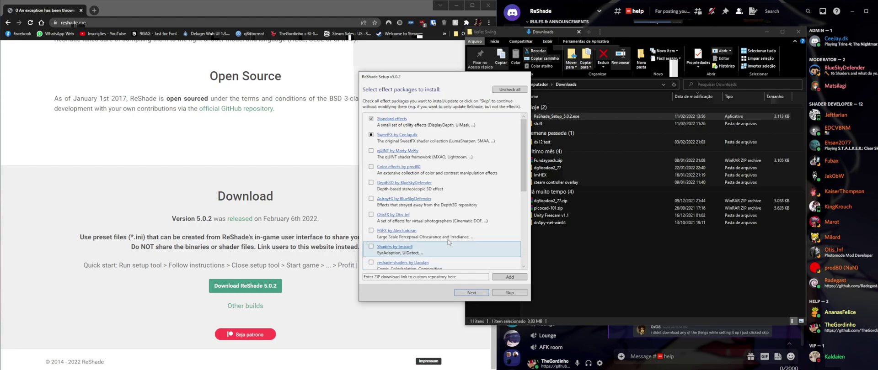
# Review the available effect packages and install Standard effects together with the fully checked SweetFX package.
pyautogui.scroll(-5, 427, 192)
pyautogui.moveTo(524, 220); pyautogui.dragTo(531, 129)
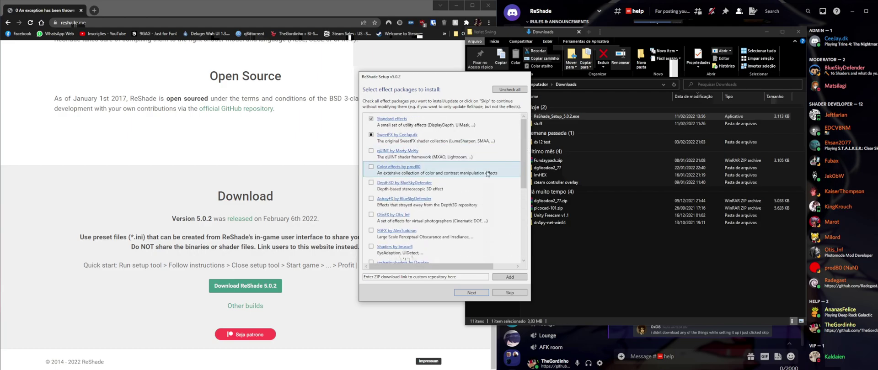
pyautogui.scroll(-4, 480, 179)
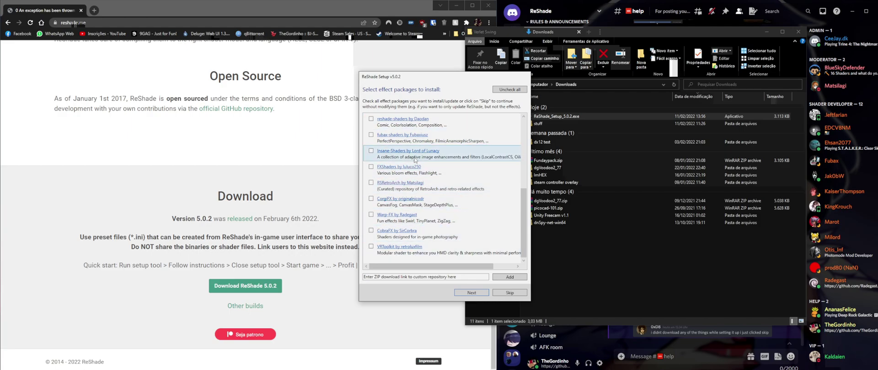
pyautogui.scroll(2, 414, 159)
pyautogui.scroll(1, 413, 159)
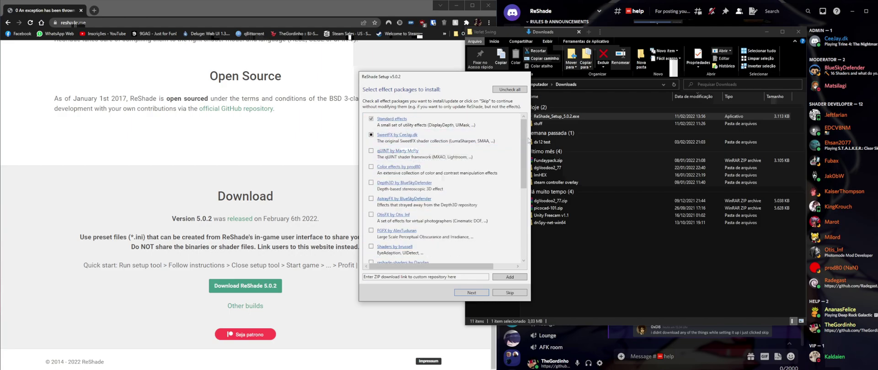
pyautogui.moveTo(526, 142); pyautogui.dragTo(531, 222)
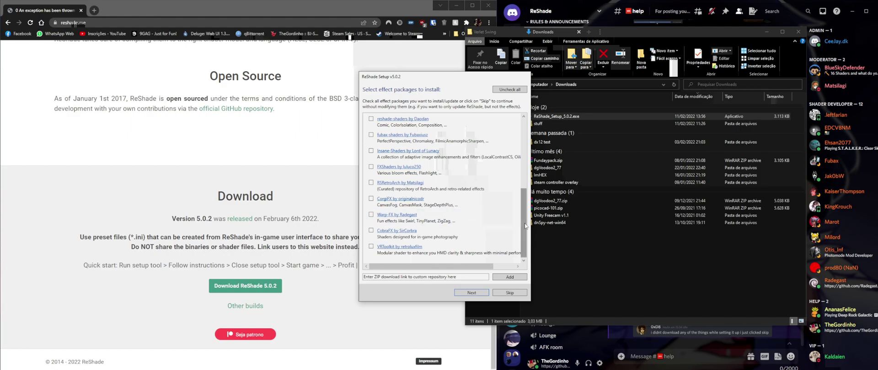
pyautogui.moveTo(531, 222)
pyautogui.mouseDown()
pyautogui.moveTo(537, 149)
pyautogui.moveTo(524, 218)
pyautogui.mouseUp()
pyautogui.scroll(1, 391, 234)
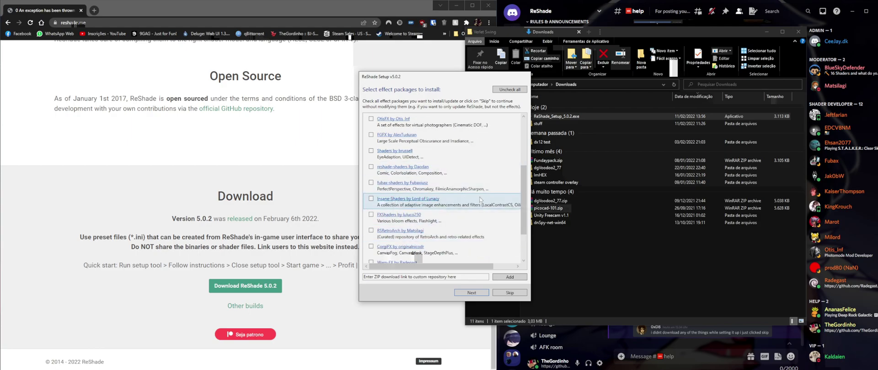
pyautogui.moveTo(524, 205); pyautogui.dragTo(536, 175)
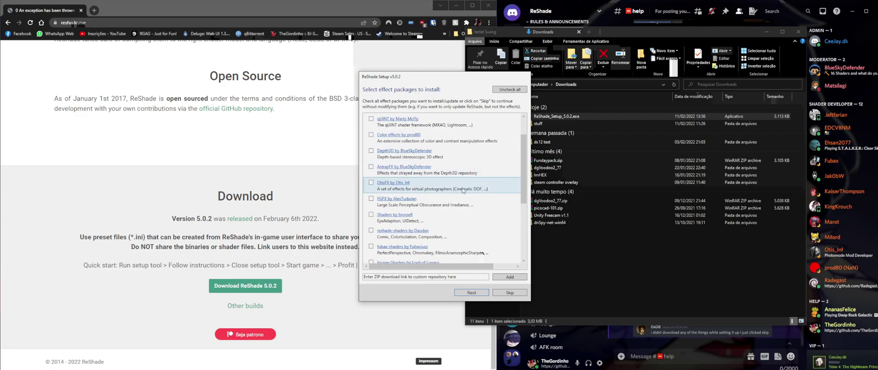
pyautogui.scroll(1, 384, 139)
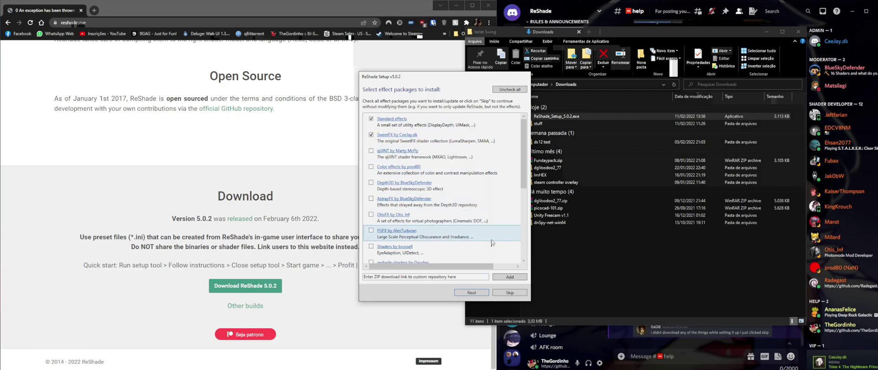
pyautogui.click(484, 294)
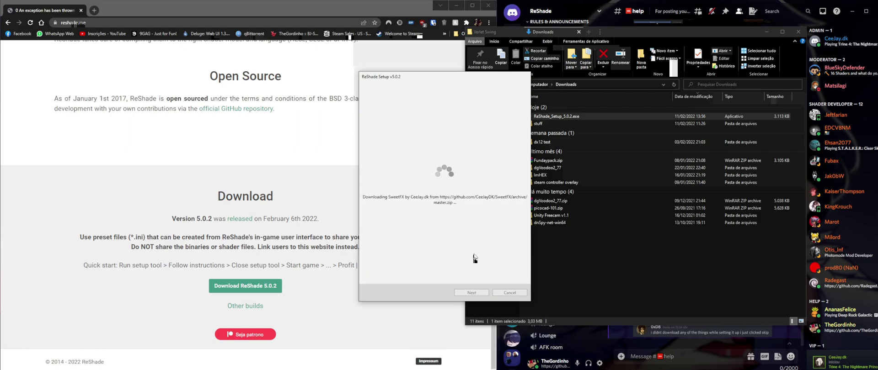
# Check the Verlet Swing folder for the installed ReShade files and finish the setup tool.
pyautogui.click(484, 31)
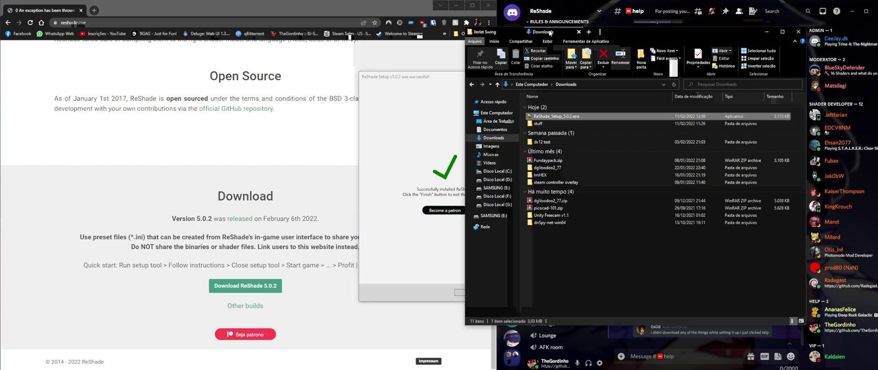
pyautogui.doubleClick(550, 107)
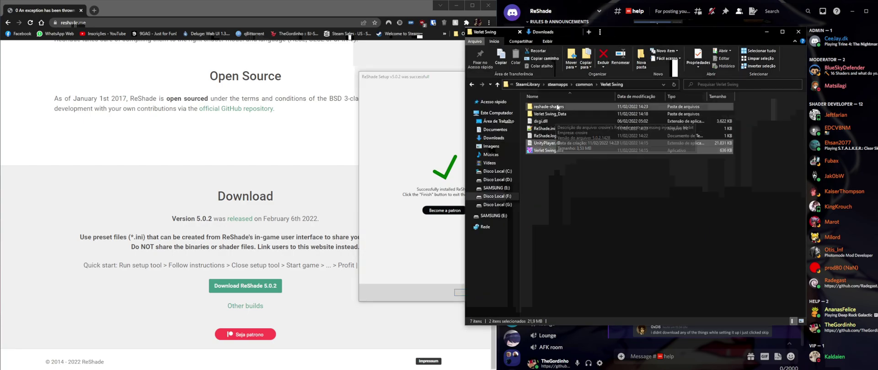
pyautogui.press('BackSpace')
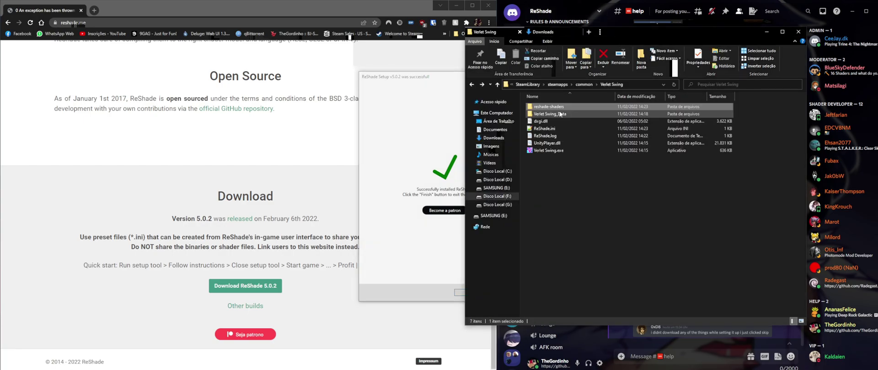
pyautogui.click(458, 125)
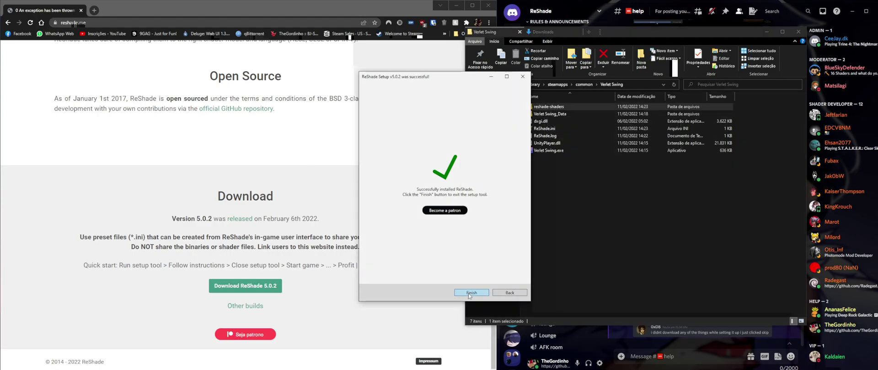
pyautogui.click(469, 293)
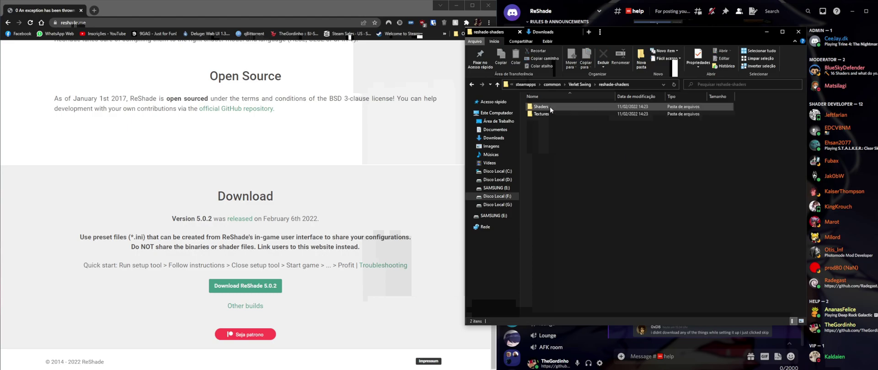
# Examine the contents of the Shaders and Textures folders inside reshade-shaders, and return to the Verlet Swing folder.
pyautogui.doubleClick(548, 106)
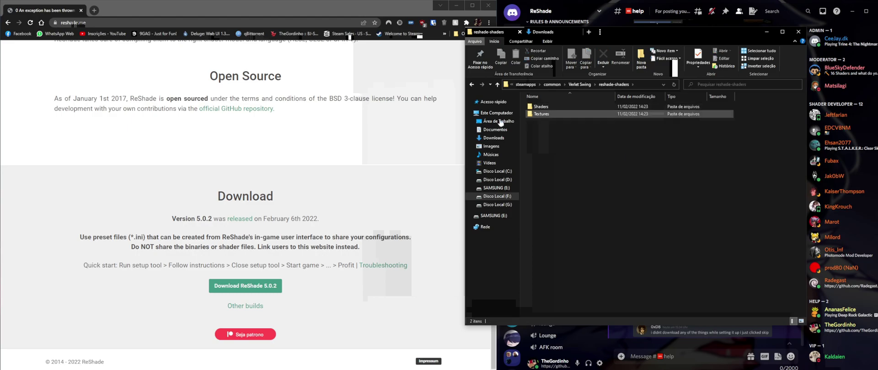
pyautogui.doubleClick(542, 107)
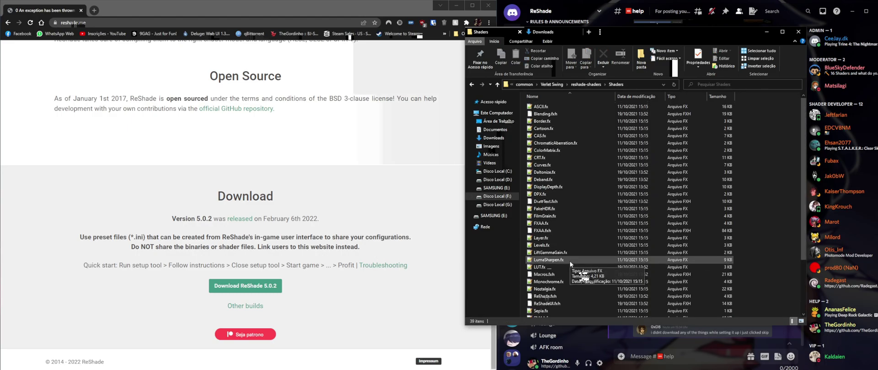
pyautogui.hotkey('alt', 'Left')
pyautogui.doubleClick(550, 115)
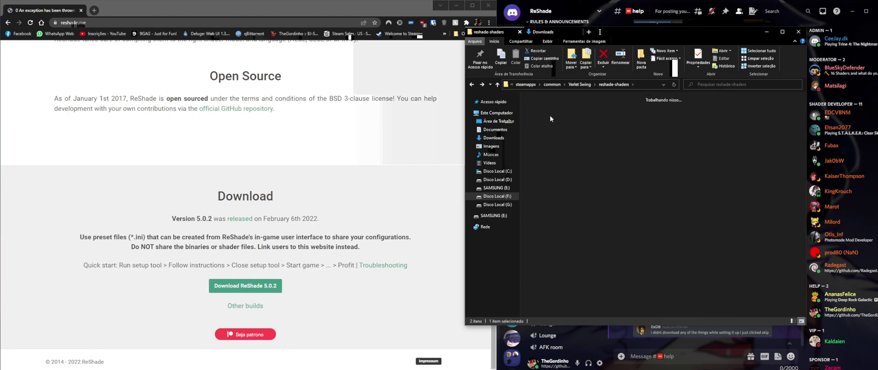
pyautogui.click(702, 126)
pyautogui.click(663, 126)
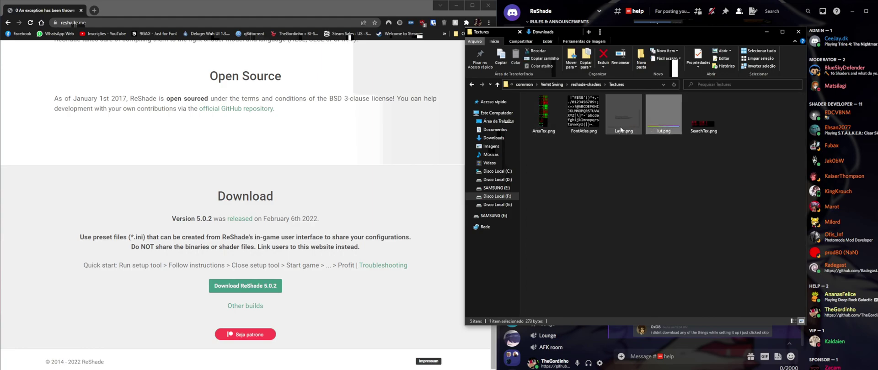
pyautogui.hotkey('alt', 'Left')
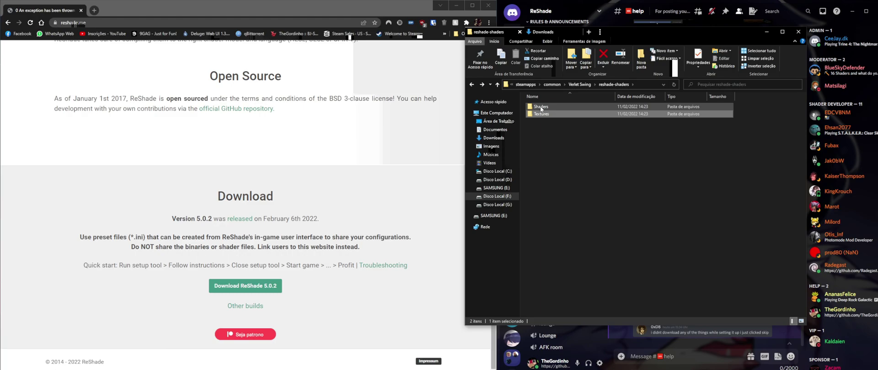
pyautogui.hotkey('alt', 'Left')
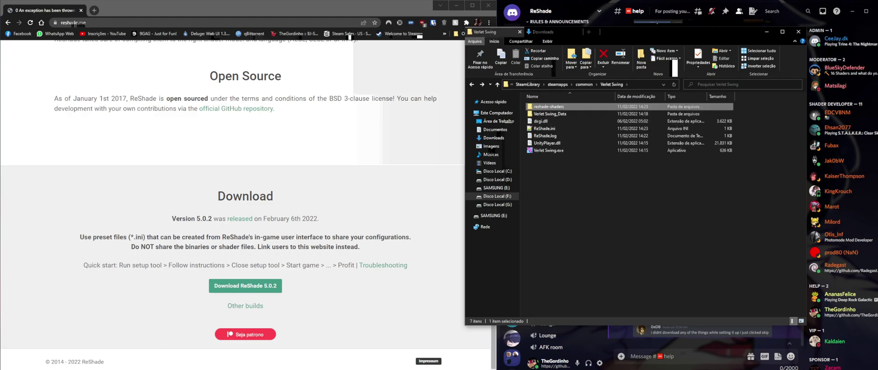
# Launch Verlet Swing with ReShade and skip the ReShade tutorial in its overlay.
pyautogui.click(508, 141)
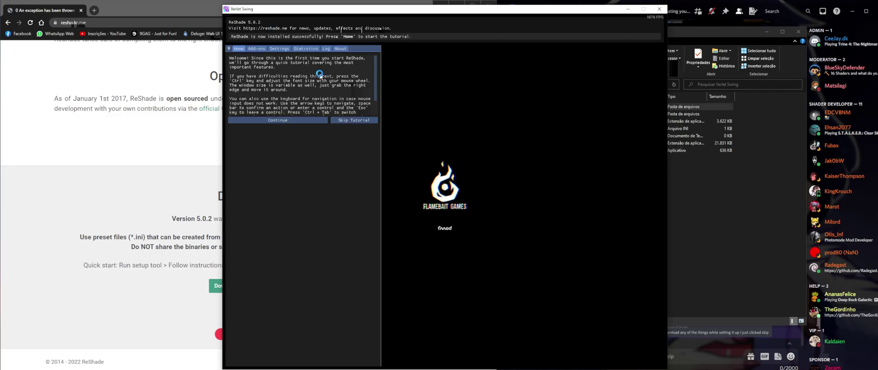
pyautogui.click(353, 120)
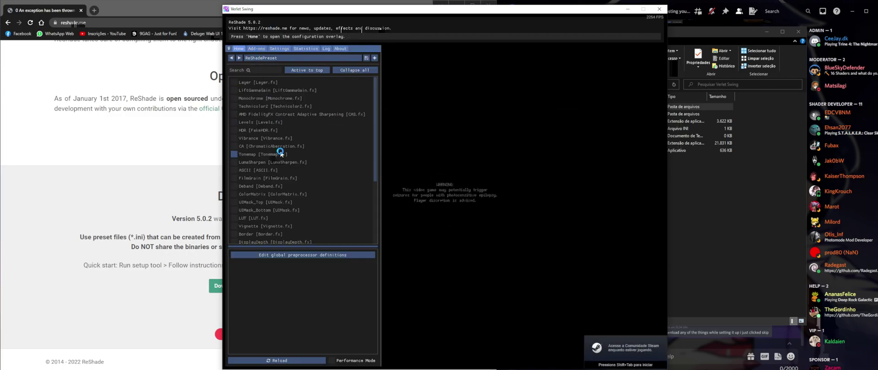
# Look through the effects loaded in the ReShade overlay on the game's title screen and open the system volume mixer.
pyautogui.scroll(3, 283, 141)
pyautogui.click(746, 232)
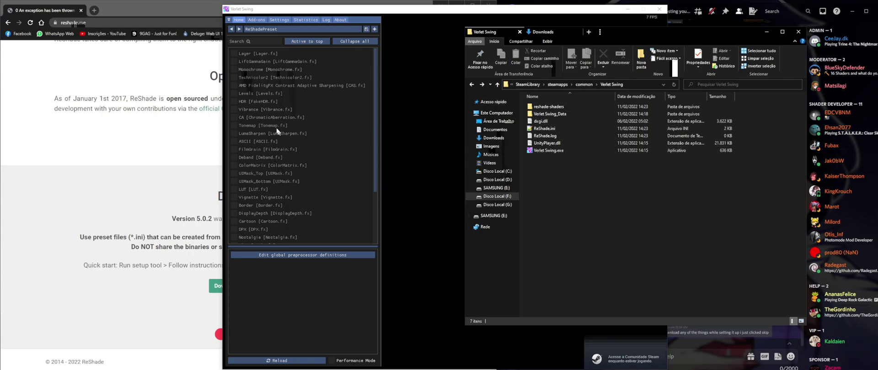
pyautogui.click(418, 130)
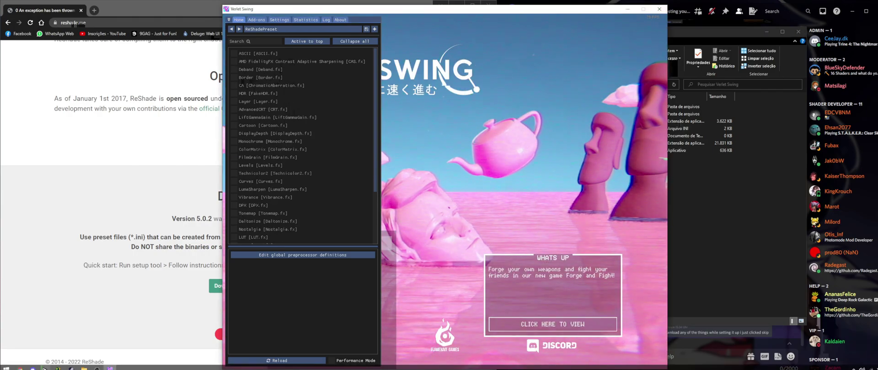
pyautogui.click(861, 367)
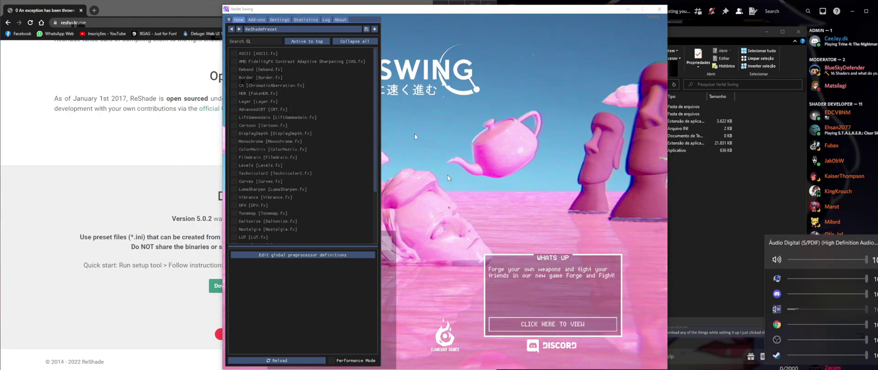
# Check the contents of the reshade-shaders folder and return to the Verlet Swing folder.
pyautogui.click(727, 196)
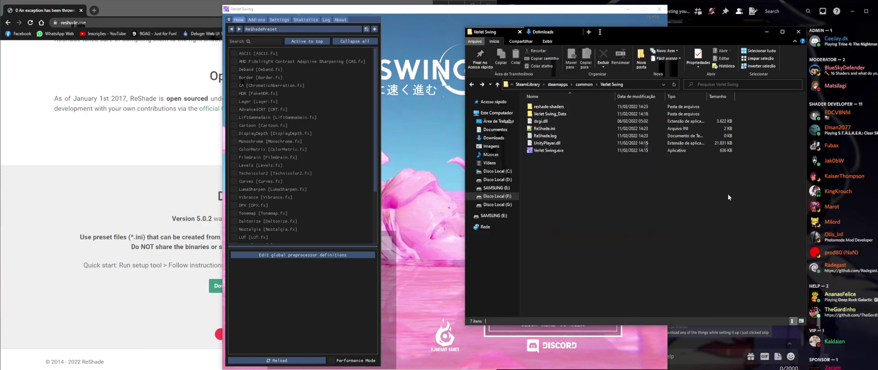
pyautogui.doubleClick(557, 107)
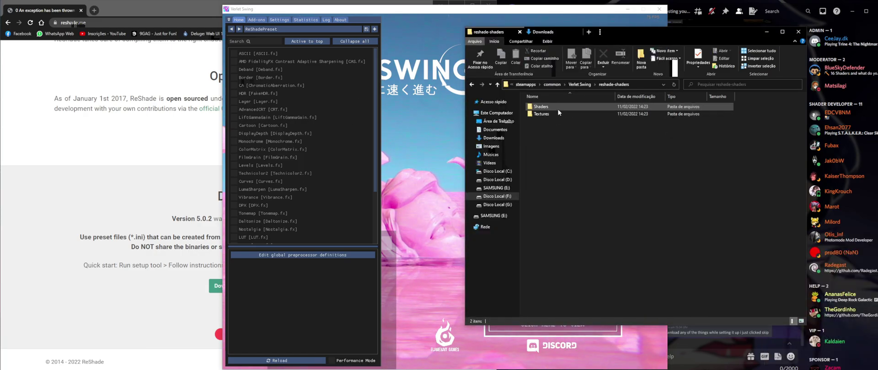
pyautogui.hotkey('alt', 'Left')
pyautogui.hotkey('alt', 'Left')
pyautogui.hotkey('alt', 'Right')
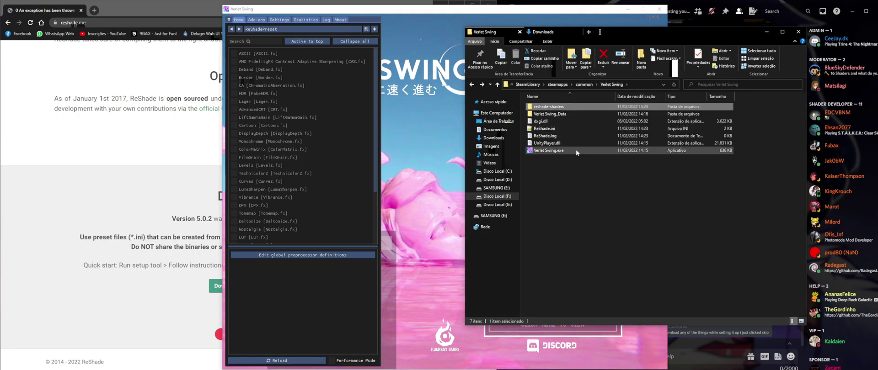
pyautogui.press('BackSpace')
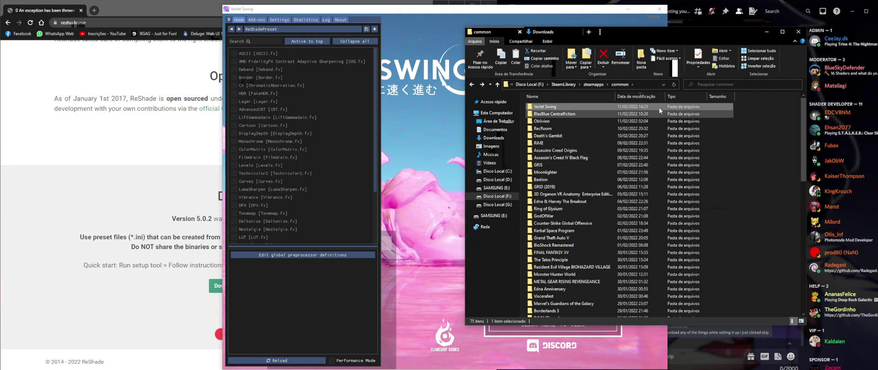
pyautogui.click(553, 108)
pyautogui.click(726, 148)
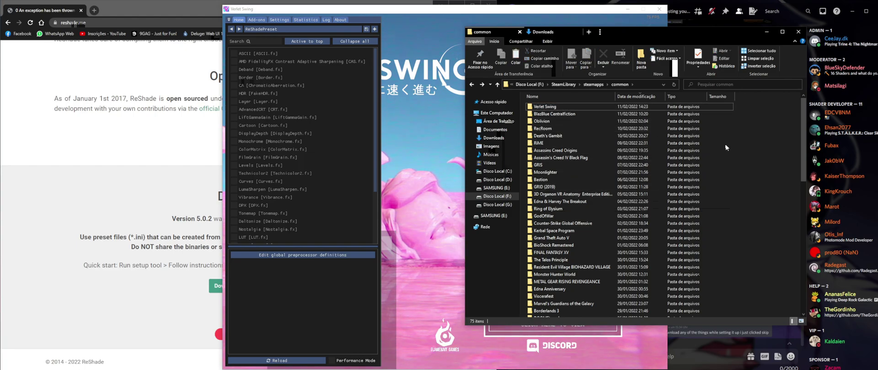
pyautogui.press('BackSpace')
pyautogui.rightClick(574, 205)
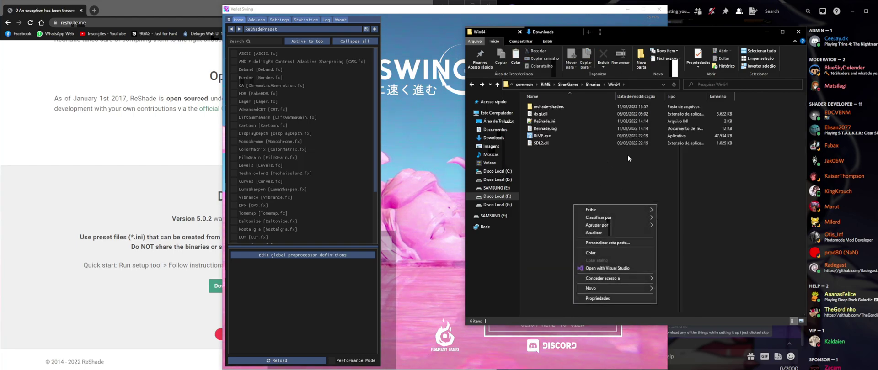
pyautogui.press('Escape')
pyautogui.press('BackSpace')
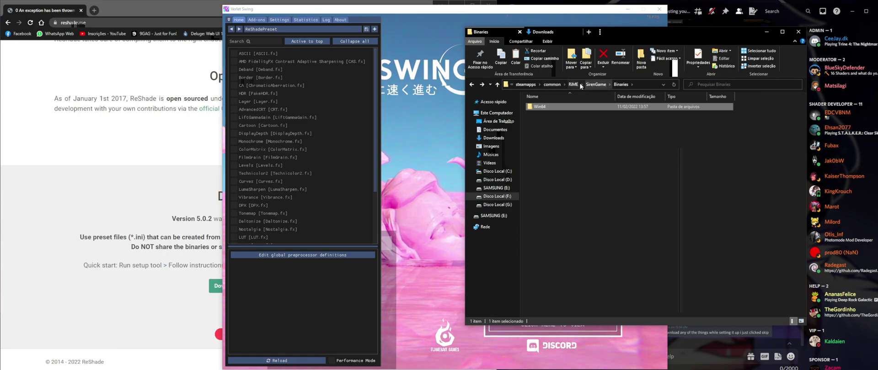
pyautogui.click(552, 84)
pyautogui.doubleClick(545, 106)
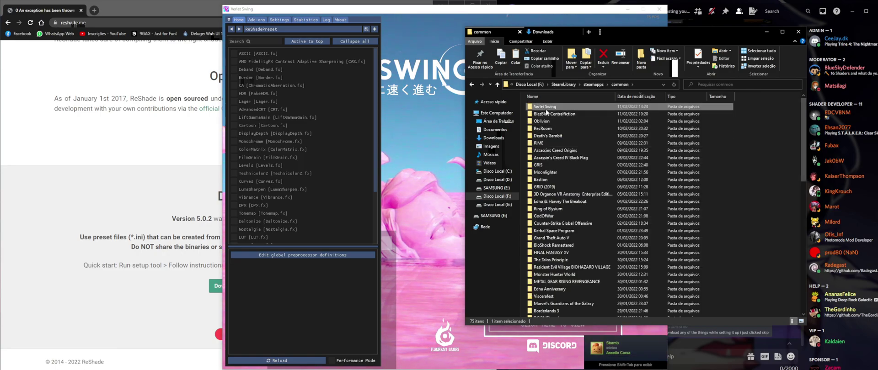
# Create a new folder named backup inside the Verlet Swing folder.
pyautogui.rightClick(574, 220)
pyautogui.moveTo(602, 303)
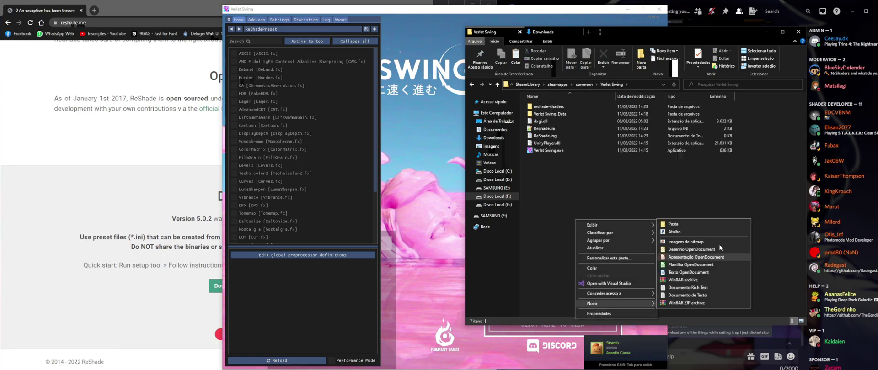
pyautogui.click(704, 223)
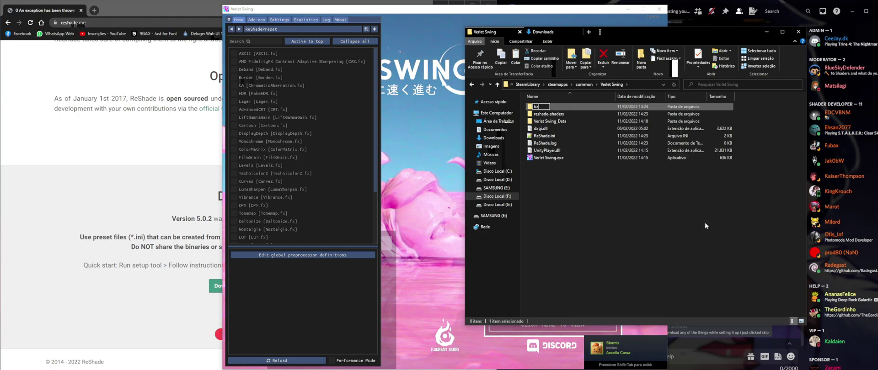
pyautogui.write('backup')
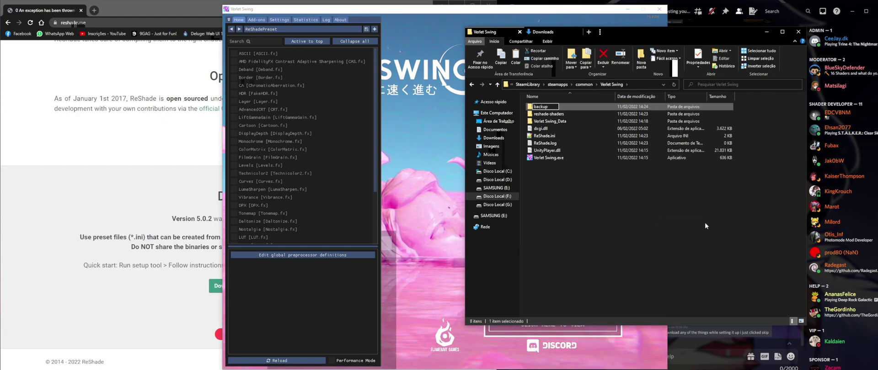
pyautogui.press('Return')
# Move the reshade-shaders folder into the backup folder.
pyautogui.doubleClick(549, 114)
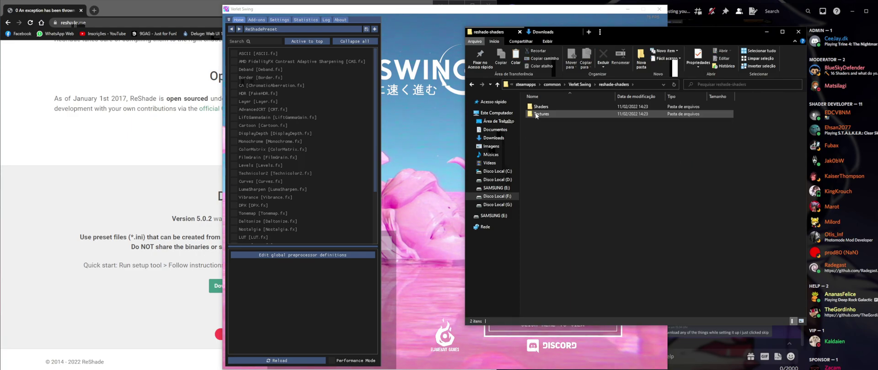
pyautogui.hotkey('ctrl', 'a')
pyautogui.press('BackSpace')
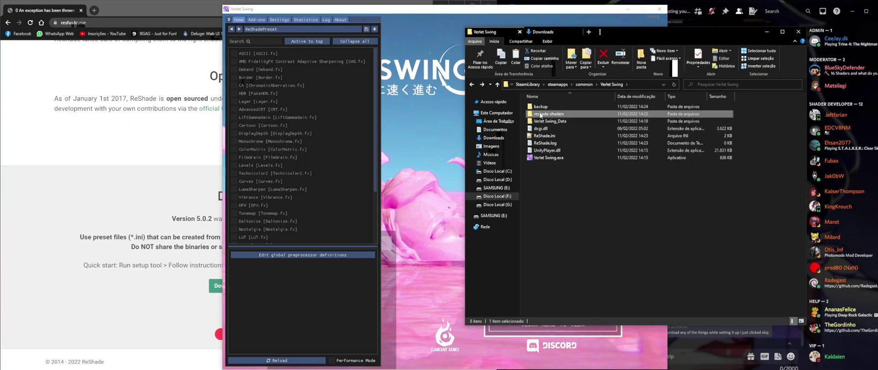
pyautogui.moveTo(544, 114); pyautogui.dragTo(539, 110)
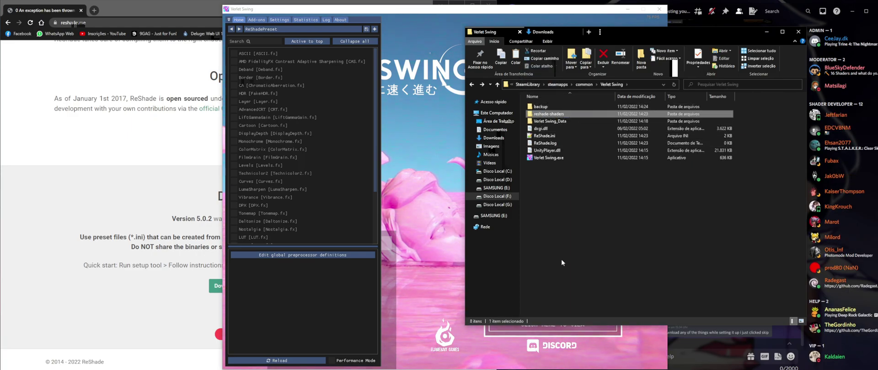
pyautogui.moveTo(568, 180); pyautogui.dragTo(594, 280)
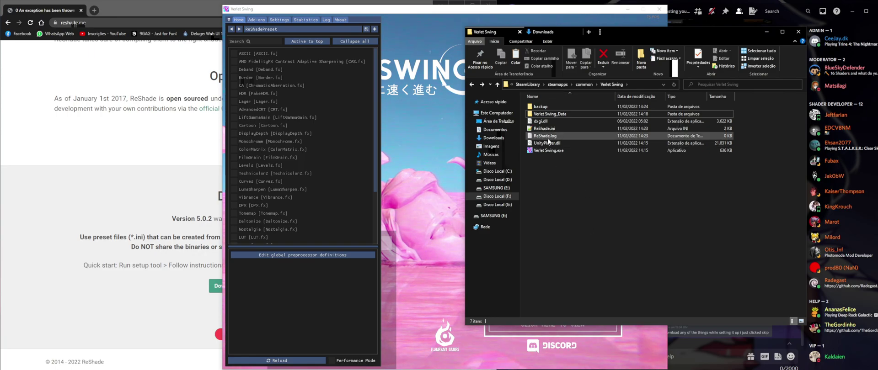
# Reload the effects in the ReShade overlay and open its settings to check the effect and texture search paths.
pyautogui.click(276, 360)
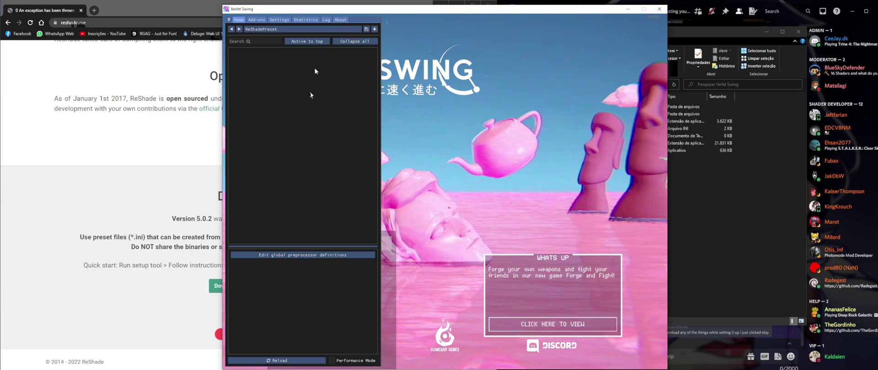
pyautogui.click(256, 19)
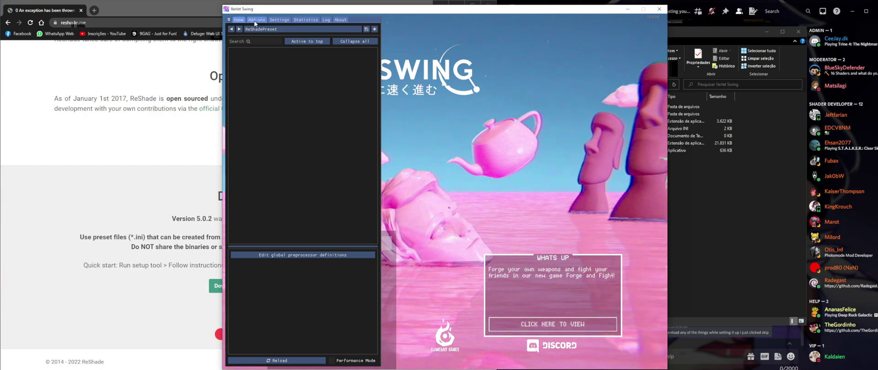
pyautogui.click(279, 20)
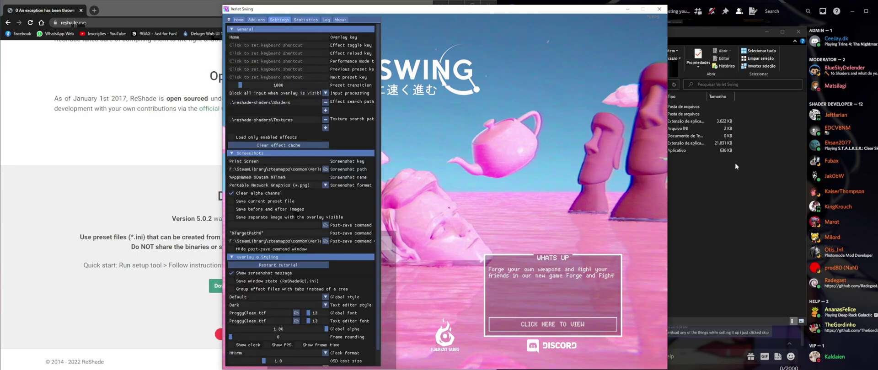
# Delete ReShade.ini from the Verlet Swing folder and return to the effects list in the ReShade overlay.
pyautogui.click(713, 167)
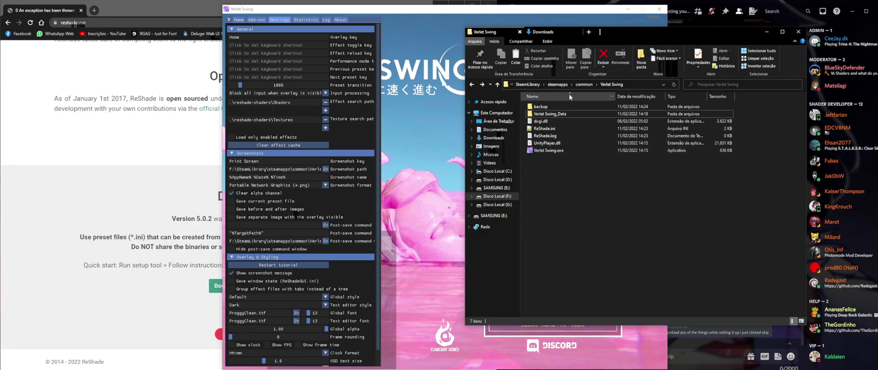
pyautogui.click(562, 128)
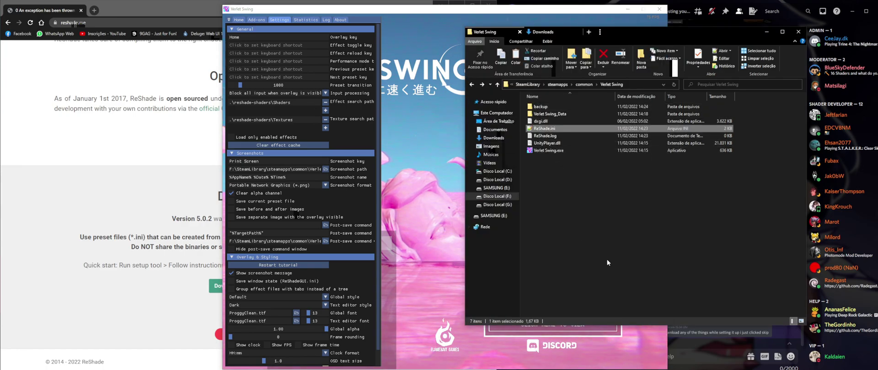
pyautogui.press('Delete')
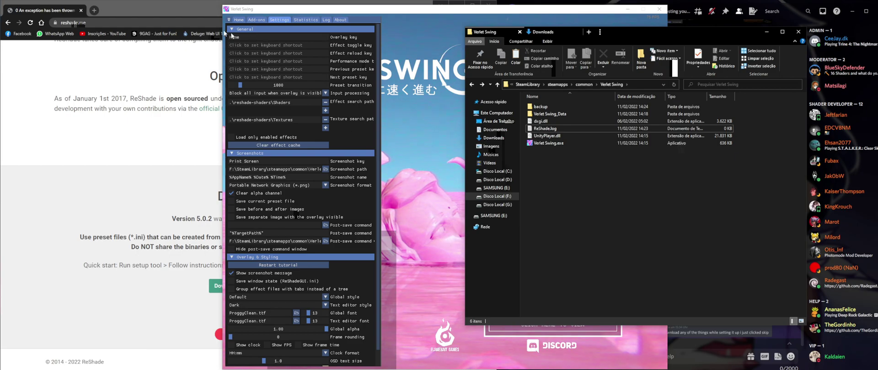
pyautogui.click(239, 20)
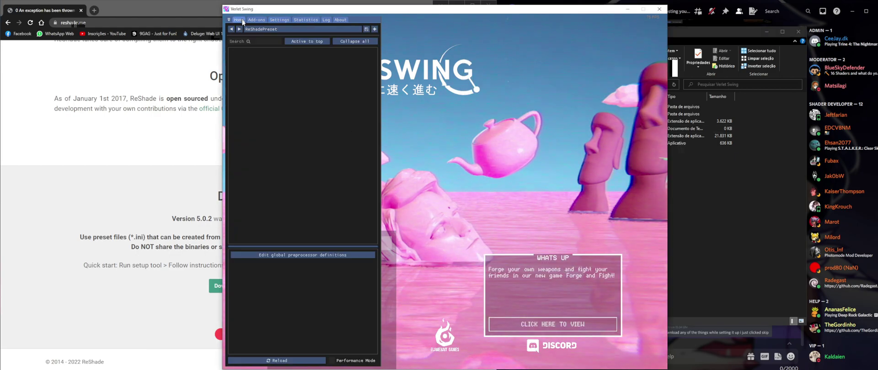
# Shorten both the effect search path and the texture search path in the ReShade settings to ".\".
pyautogui.click(283, 19)
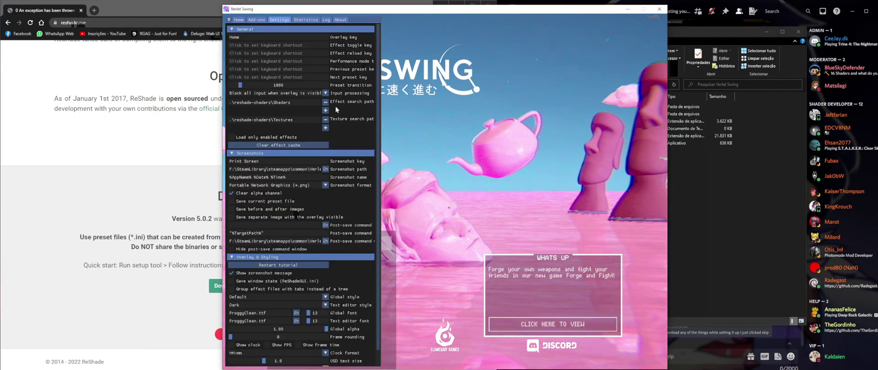
pyautogui.moveTo(295, 103); pyautogui.dragTo(234, 103)
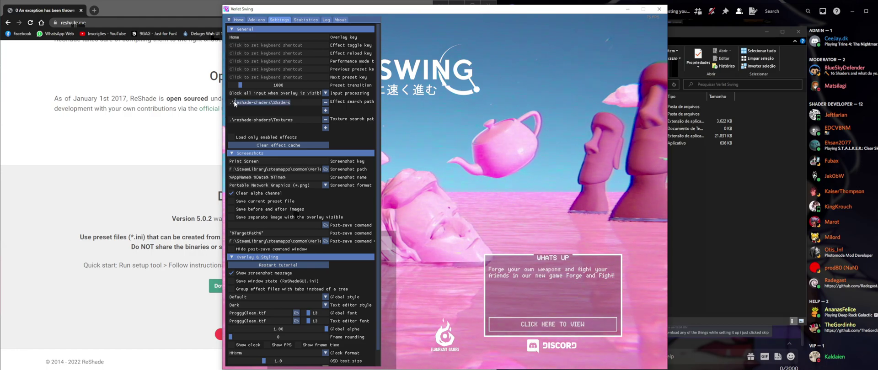
pyautogui.press('BackSpace')
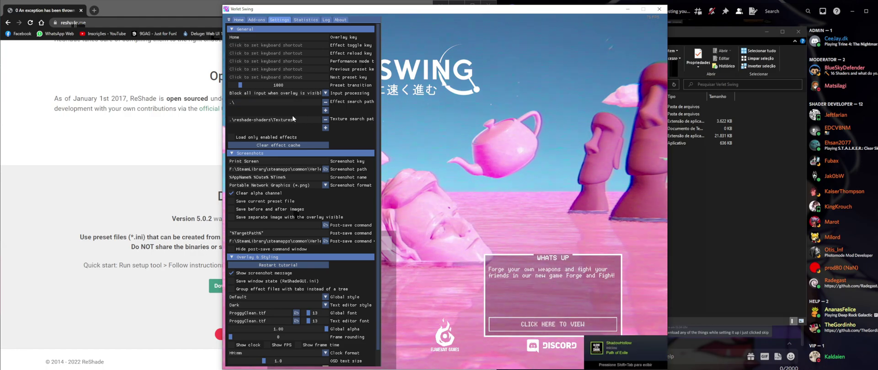
pyautogui.moveTo(293, 119); pyautogui.dragTo(349, 129)
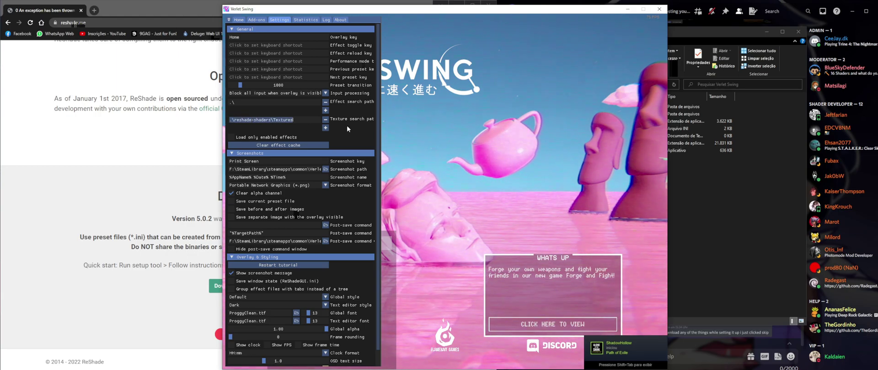
pyautogui.press('BackSpace')
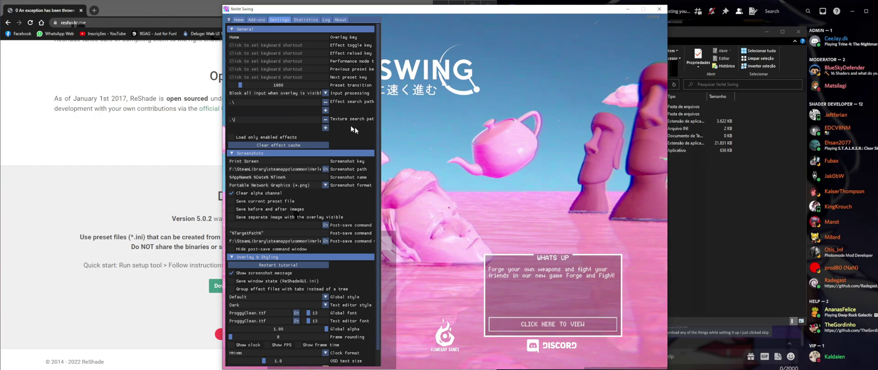
# Return to the effects list in the ReShade overlay and reload the effects several times.
pyautogui.click(238, 19)
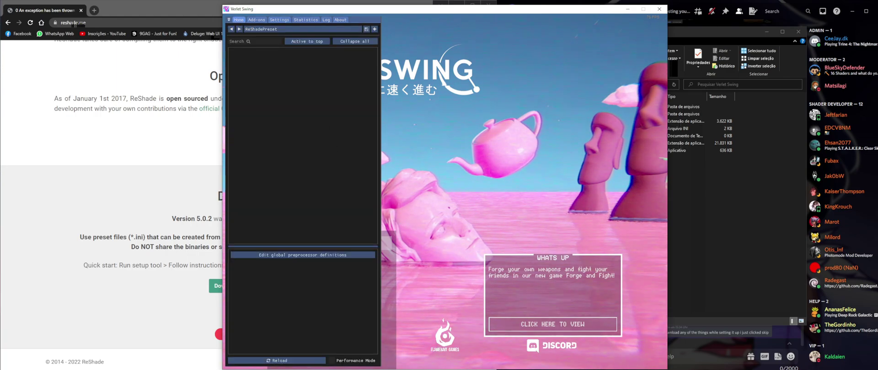
pyautogui.click(285, 360)
pyautogui.click(286, 360)
pyautogui.click(287, 361)
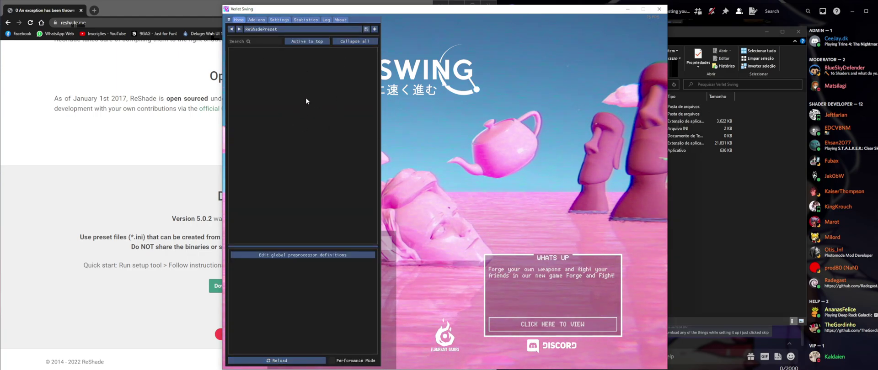
# Move the game window clear of the file list and delete the backup folder from the Verlet Swing folder.
pyautogui.moveTo(481, 10); pyautogui.dragTo(304, 16)
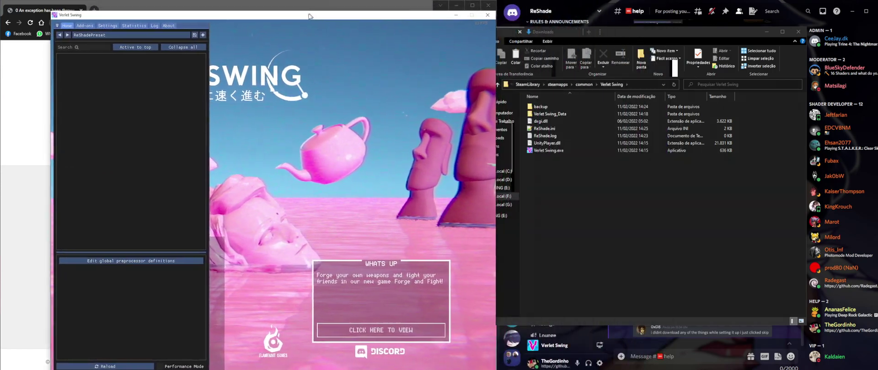
pyautogui.click(555, 107)
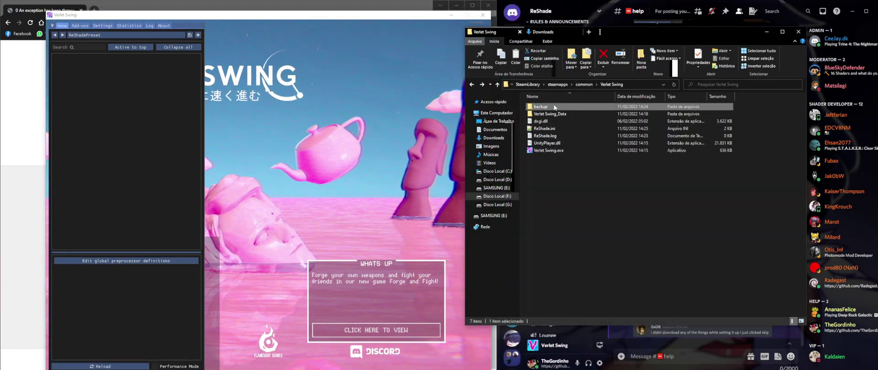
pyautogui.press('Delete')
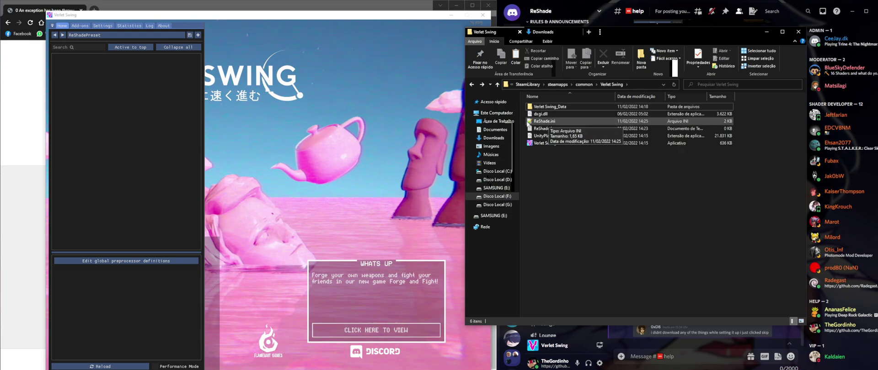
# Switch to Discord, send "!wiki" in the help channel and open the PCGamingWiki ReShade link from the bot's reply.
pyautogui.hotkey('alt', 'Tab')
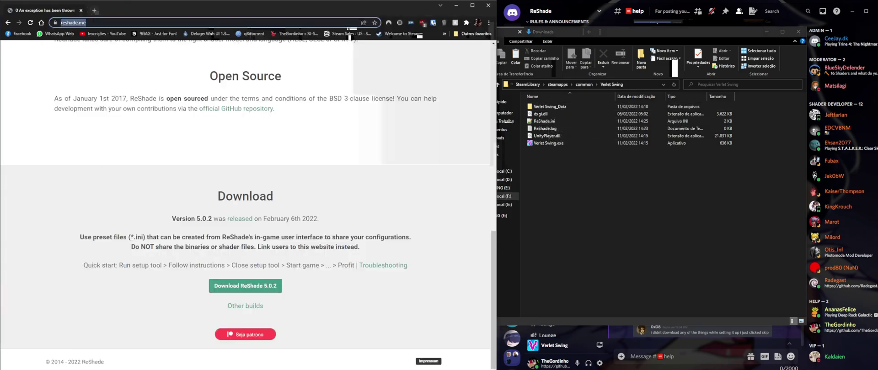
pyautogui.click(741, 334)
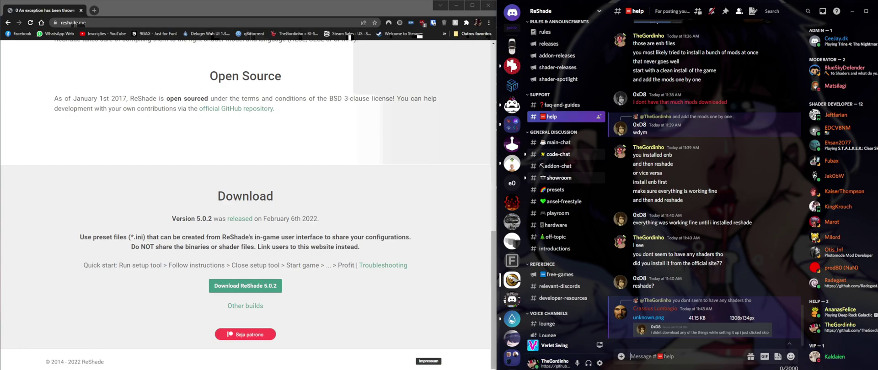
pyautogui.write('iki')
pyautogui.press('Return')
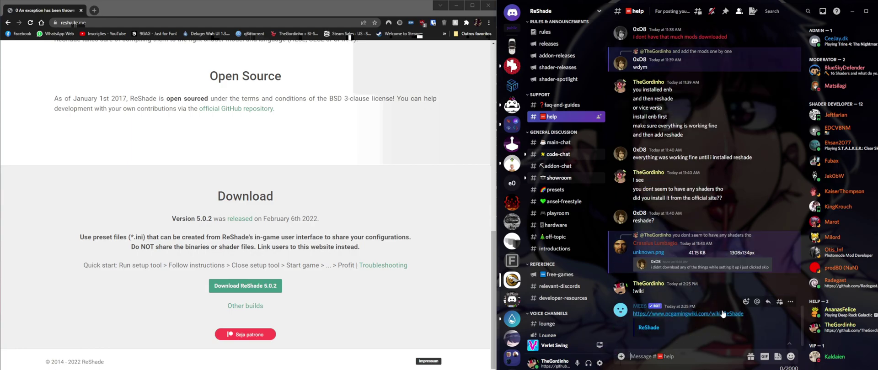
pyautogui.click(700, 315)
pyautogui.click(85, 22)
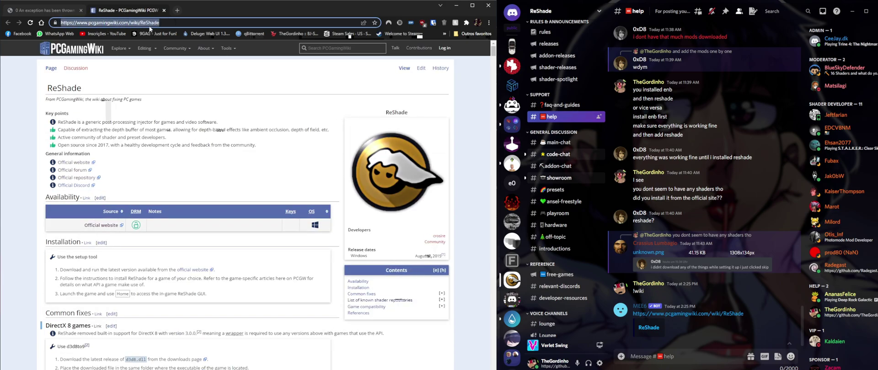
# Find the "List of known shader repositories" section on the wiki page and highlight its heading and introductory note.
pyautogui.scroll(-15, 126, 164)
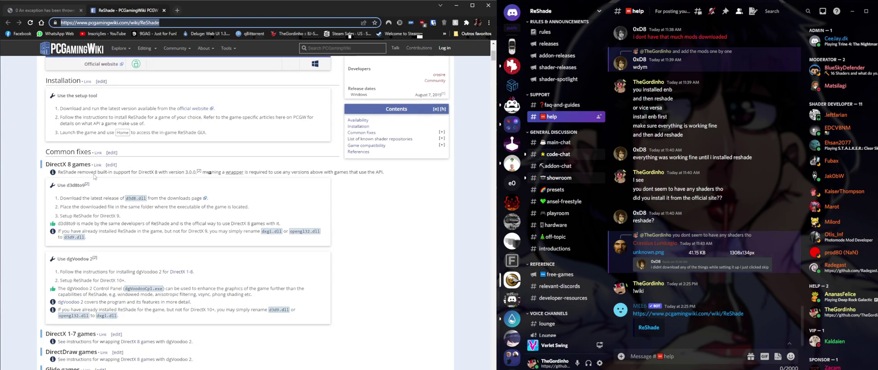
pyautogui.scroll(-10, 126, 163)
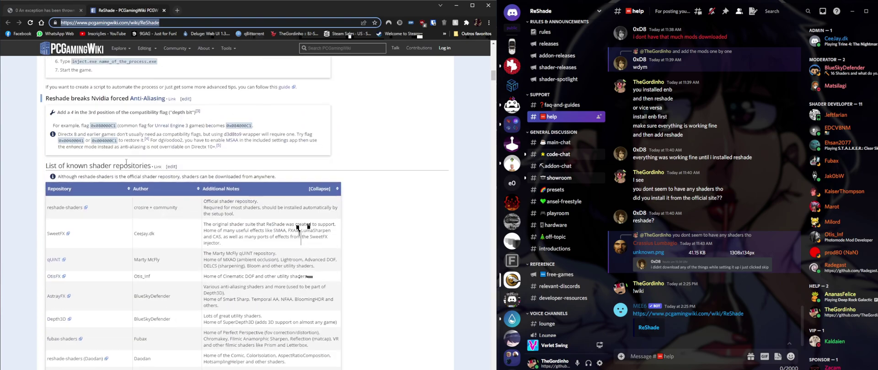
pyautogui.click(56, 130)
pyautogui.moveTo(58, 129); pyautogui.dragTo(164, 142)
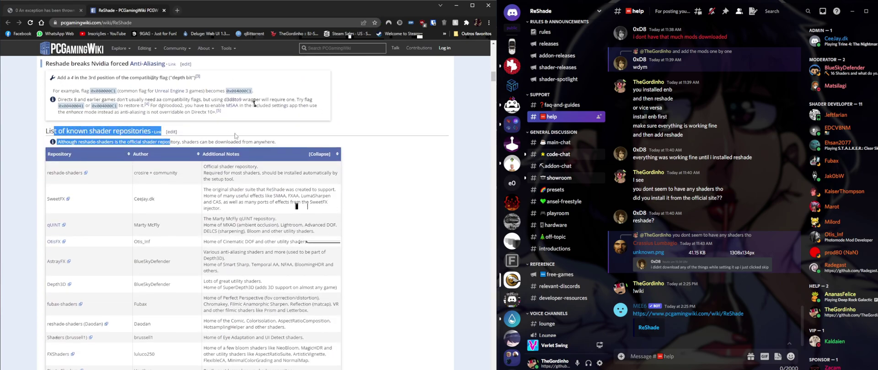
# Review the listed shader repositories and their additional notes, including the SweetFX and Pirate Shaders entries.
pyautogui.scroll(-3, 151, 141)
pyautogui.scroll(2, 219, 95)
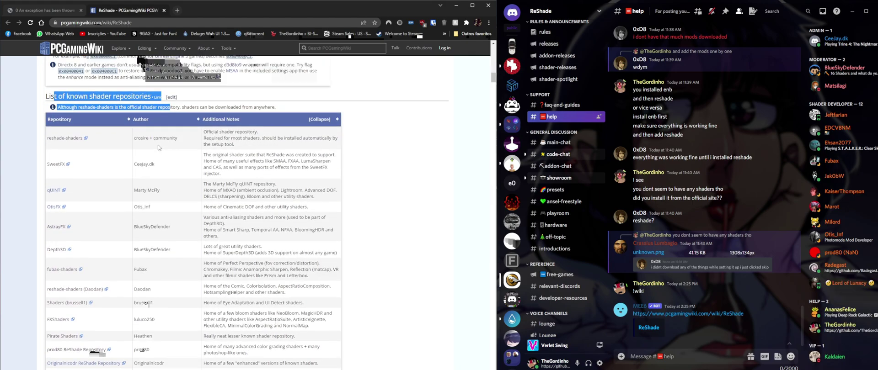
pyautogui.scroll(-2, 136, 139)
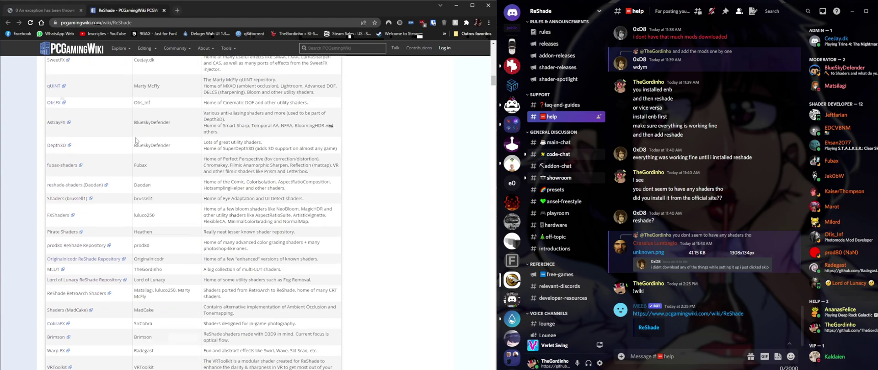
pyautogui.scroll(-3, 135, 141)
pyautogui.scroll(3, 84, 174)
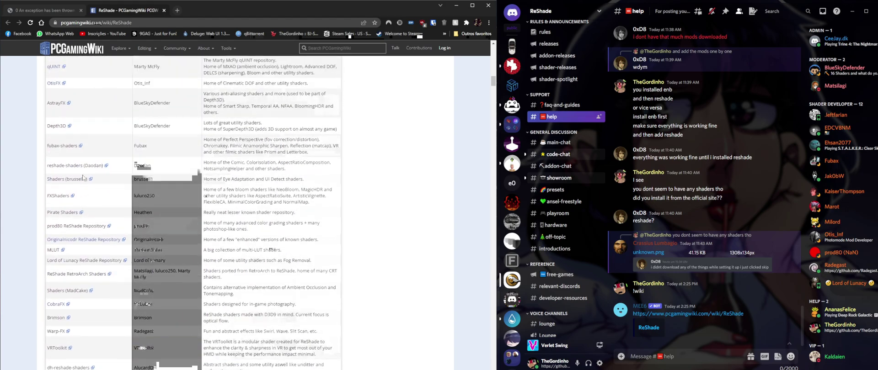
pyautogui.scroll(3, 82, 178)
pyautogui.scroll(-2, 54, 204)
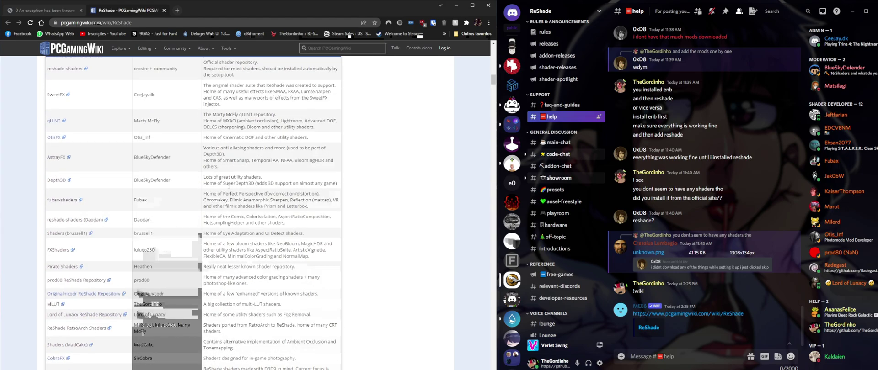
pyautogui.scroll(1, 206, 147)
pyautogui.moveTo(212, 137); pyautogui.dragTo(268, 138)
pyautogui.scroll(-4, 268, 137)
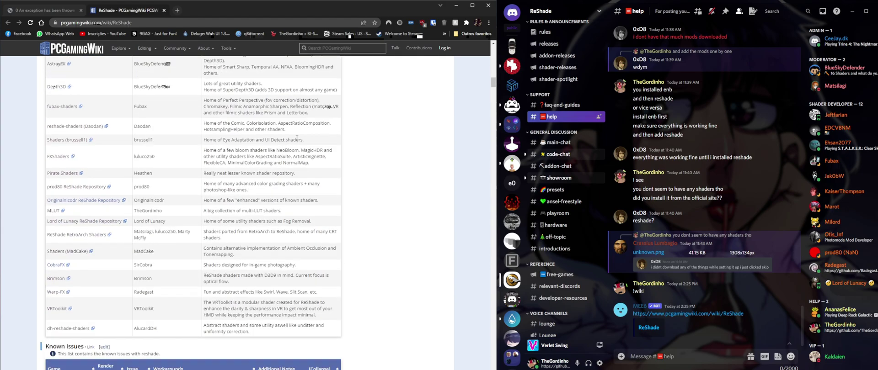
pyautogui.moveTo(295, 162); pyautogui.dragTo(215, 162)
pyautogui.scroll(7, 216, 162)
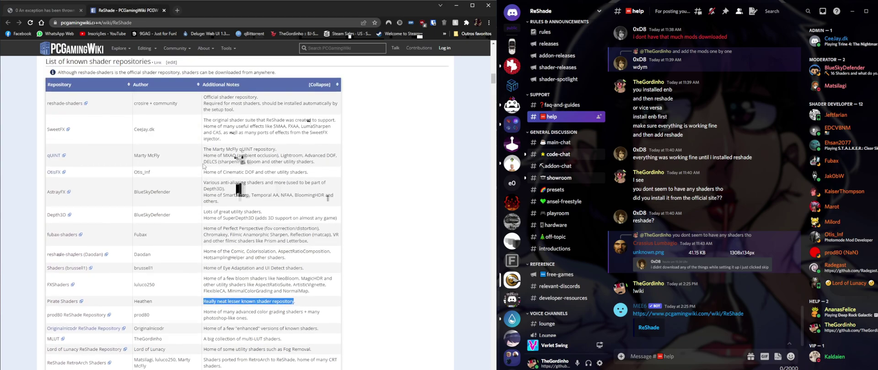
pyautogui.scroll(-2, 97, 173)
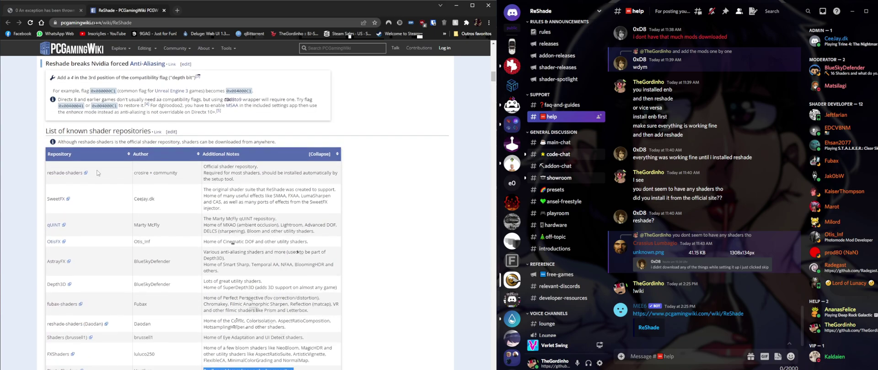
# Open the reshade-shaders, SweetFX and Brimson repositories from the wiki list in separate browser tabs.
pyautogui.middleClick(71, 176)
pyautogui.scroll(-2, 57, 122)
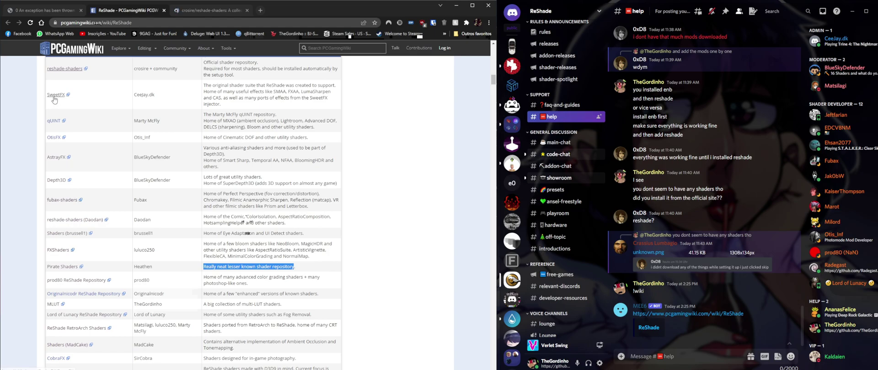
pyautogui.middleClick(56, 96)
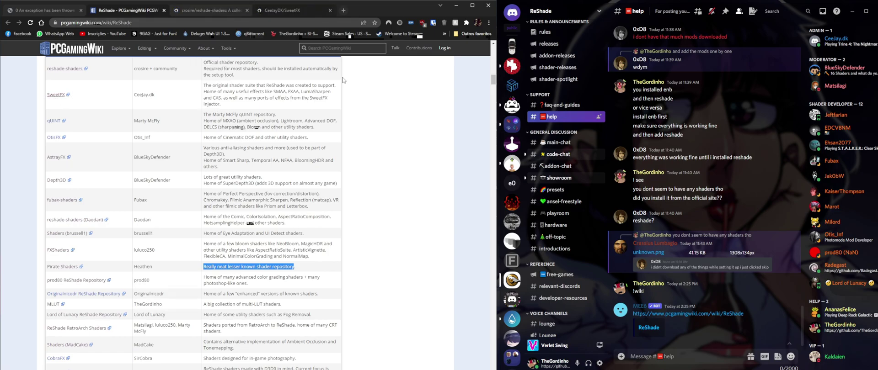
pyautogui.scroll(-2, 107, 229)
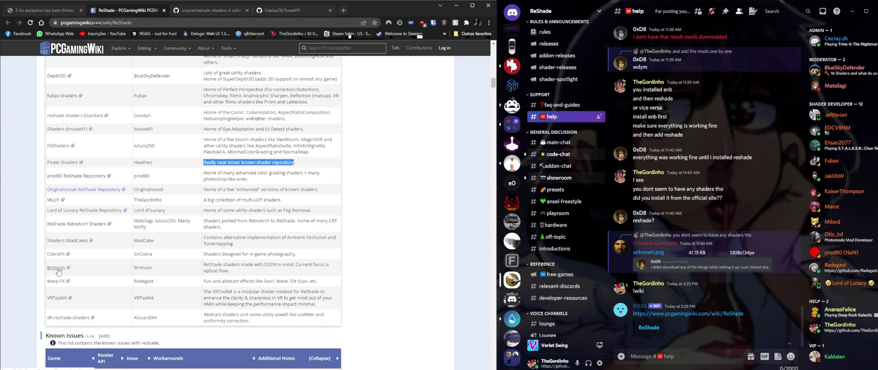
pyautogui.middleClick(58, 269)
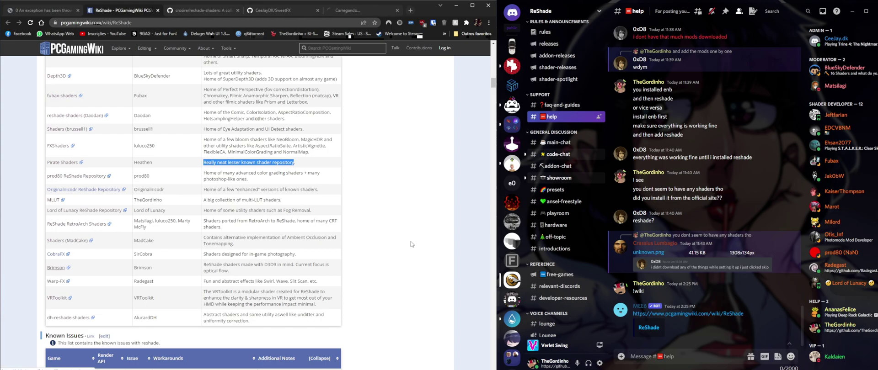
# Download the crosire/reshade-shaders and CeeJayDK/SweetFX repositories from GitHub as ZIP archives.
pyautogui.click(210, 11)
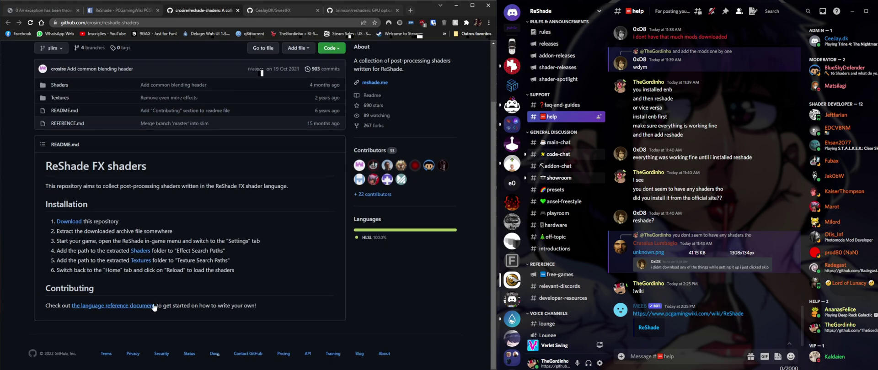
pyautogui.click(339, 118)
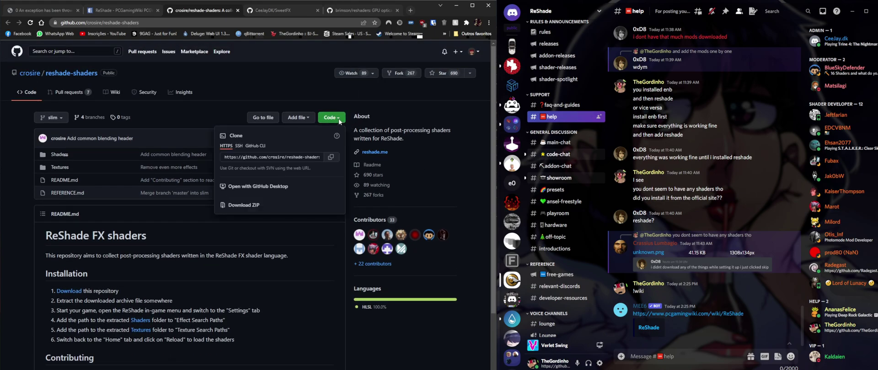
pyautogui.click(247, 208)
pyautogui.click(259, 9)
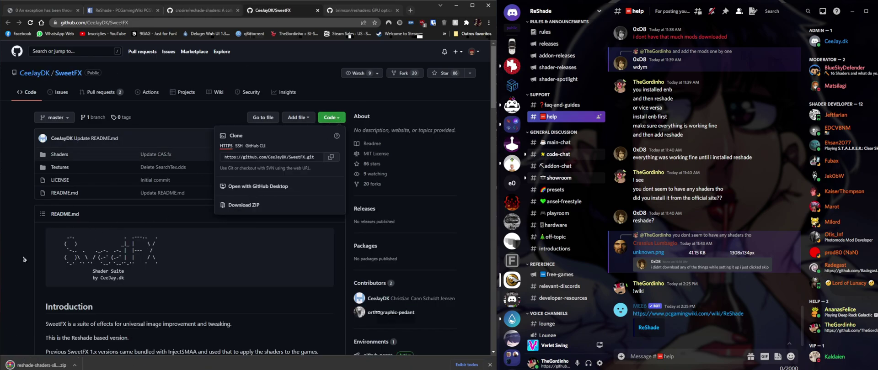
pyautogui.click(254, 210)
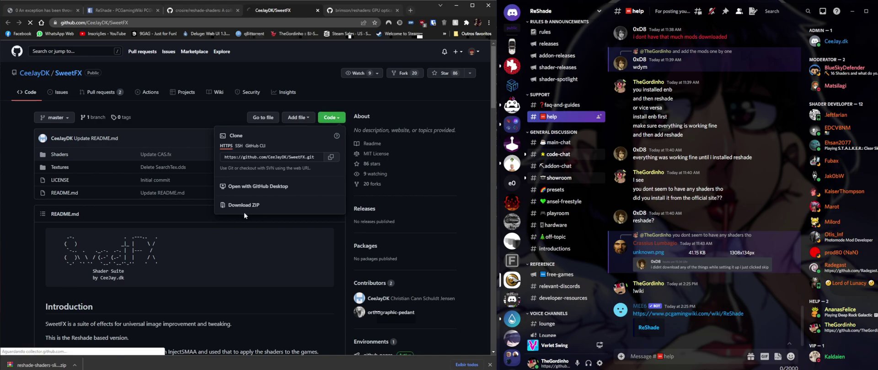
# Close the SweetFX and reshade-shaders tabs and download the brimson/reshaders repository as a ZIP archive.
pyautogui.middleClick(282, 11)
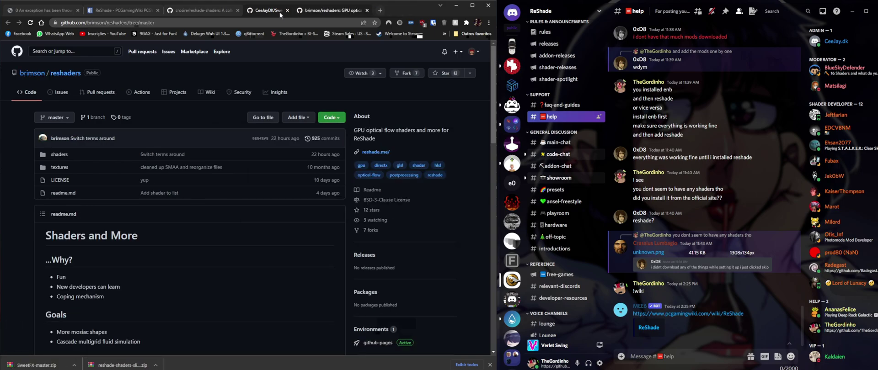
pyautogui.middleClick(201, 10)
pyautogui.scroll(-3, 117, 177)
pyautogui.scroll(3, 116, 176)
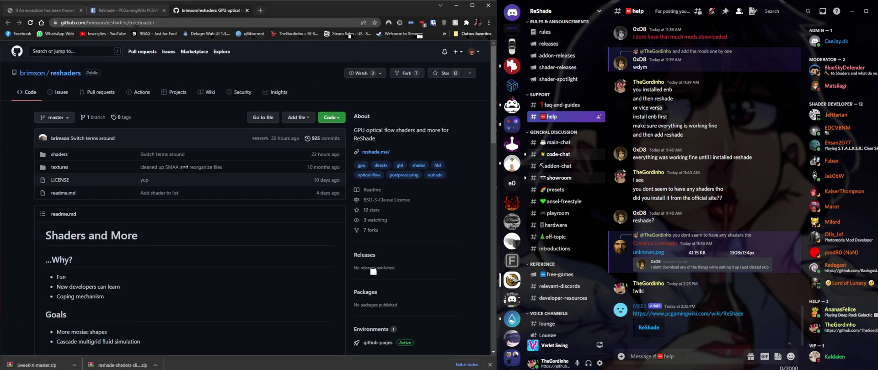
pyautogui.click(331, 117)
pyautogui.click(228, 209)
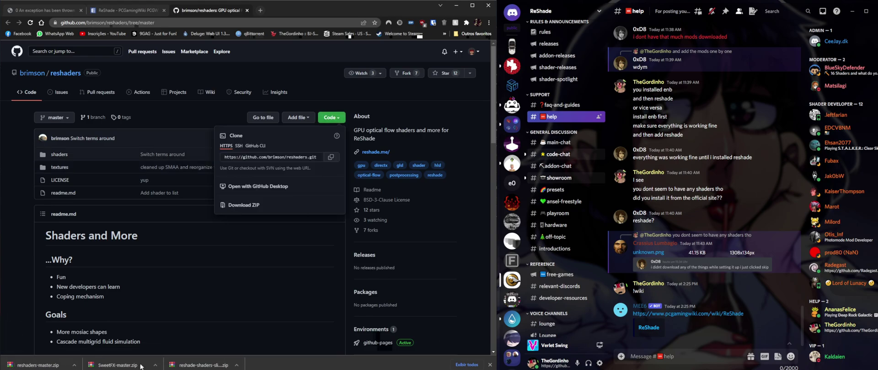
# Switch to File Explorer and check reshade-shaders-slim.zip, SweetFX-master.zip and reshaders-master.zip in the Downloads folder.
pyautogui.hotkey('alt', 'Tab')
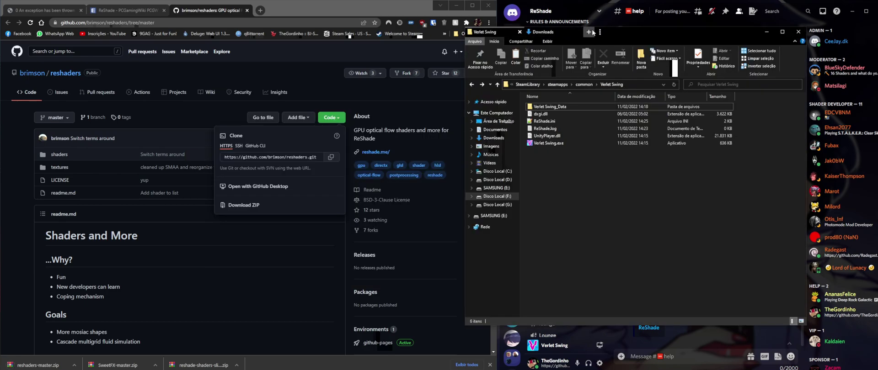
pyautogui.click(544, 31)
pyautogui.click(550, 132)
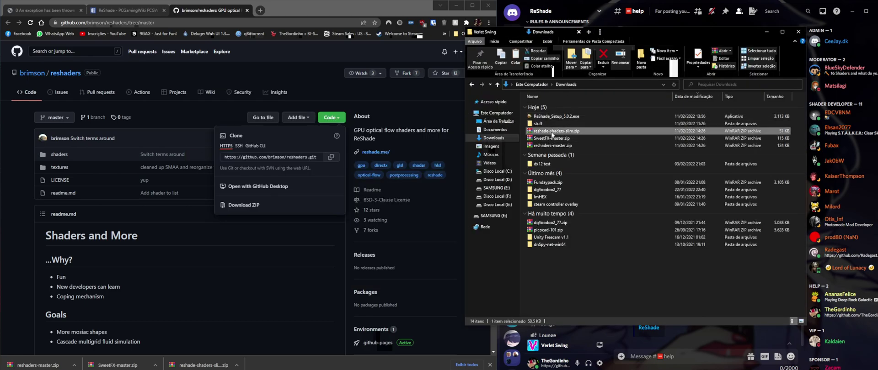
pyautogui.click(549, 138)
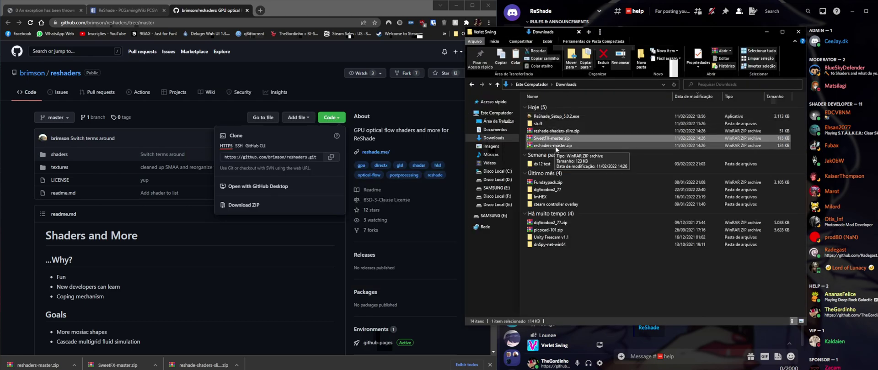
pyautogui.click(553, 145)
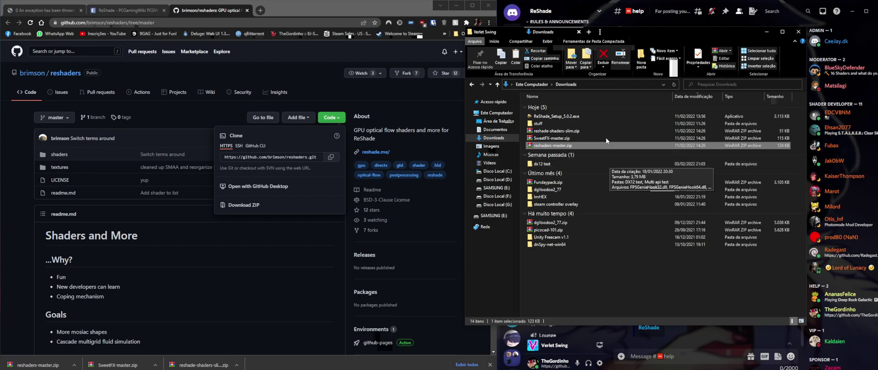
# Return to the Verlet Swing folder, move the window over the browser and create a folder named "reshade-shaders".
pyautogui.click(491, 32)
pyautogui.moveTo(660, 40); pyautogui.dragTo(352, 54)
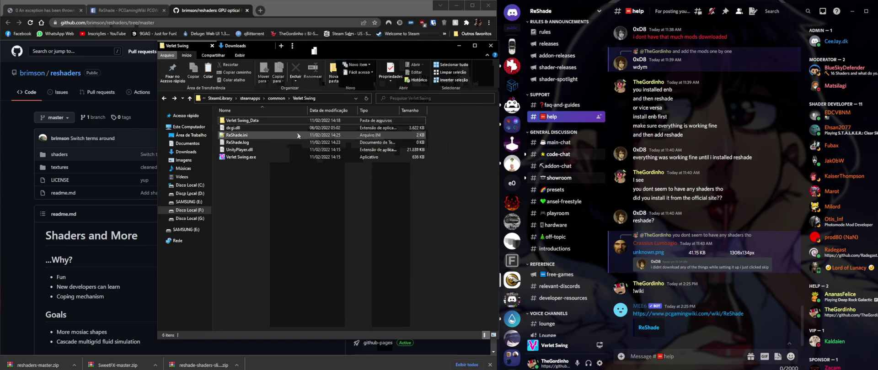
pyautogui.rightClick(284, 210)
pyautogui.moveTo(328, 301)
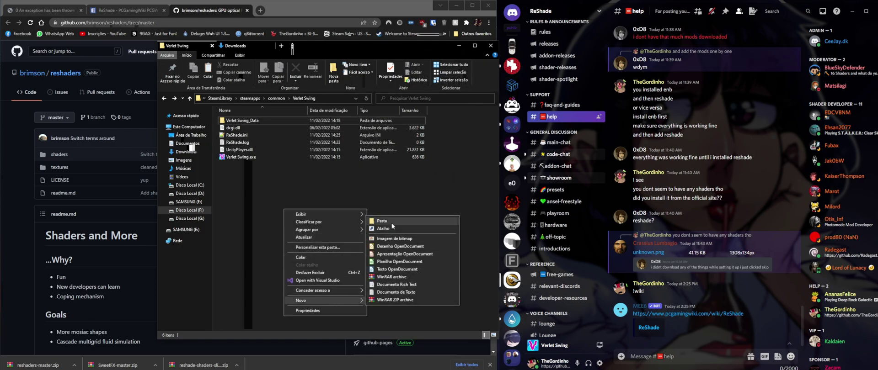
pyautogui.click(389, 221)
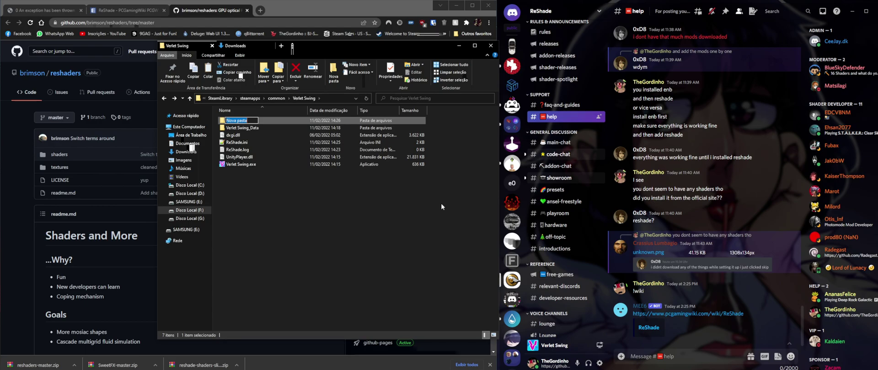
pyautogui.write('reshade-shaders')
pyautogui.press('Return')
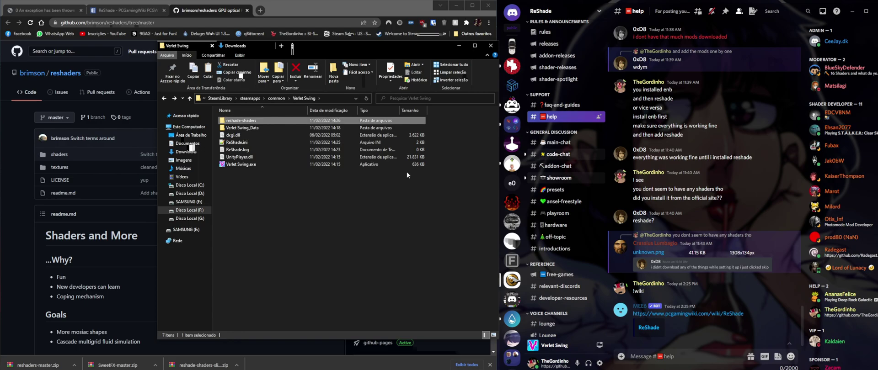
# Create two subfolders named "Shaders" and "Textures" inside the reshade-shaders folder.
pyautogui.doubleClick(247, 122)
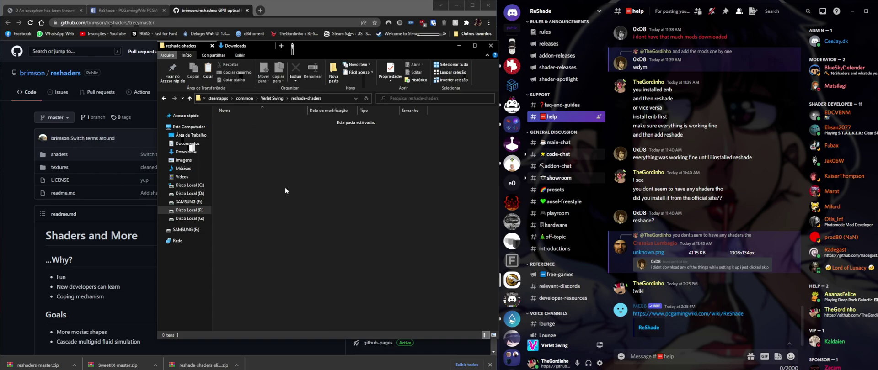
pyautogui.hotkey('ctrl', 'shift', 'n')
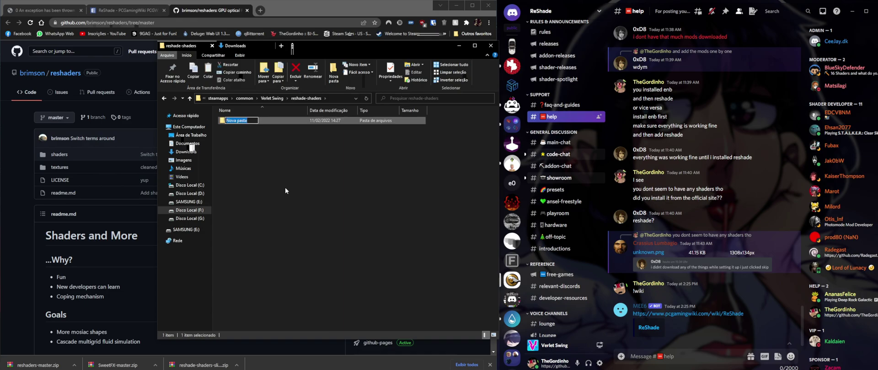
pyautogui.write('Shaders')
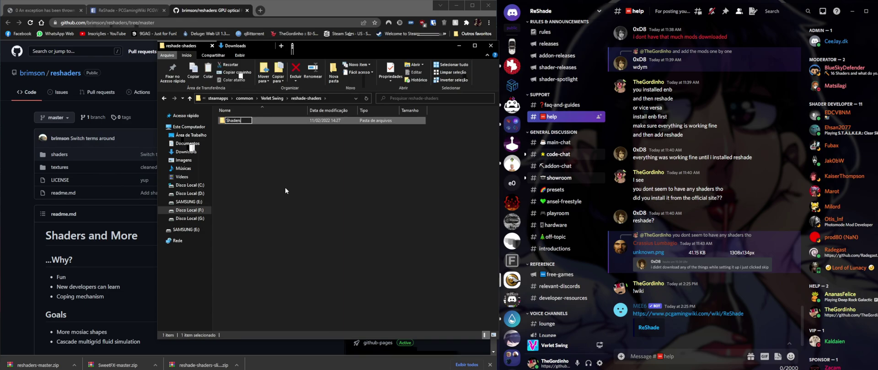
pyautogui.press('Return')
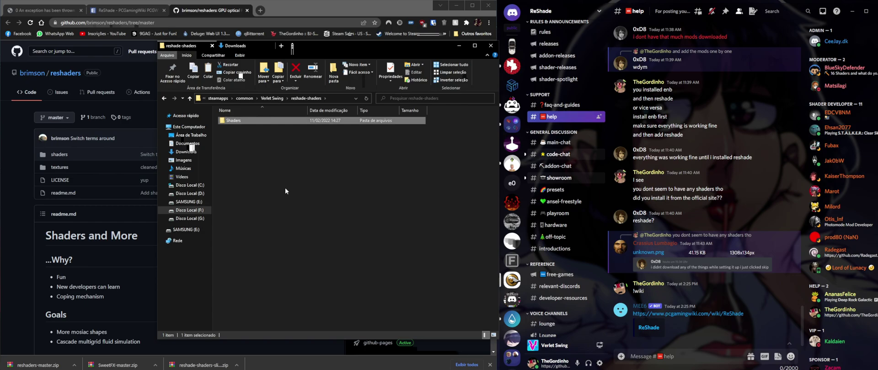
pyautogui.hotkey('ctrl', 'shift', 'n')
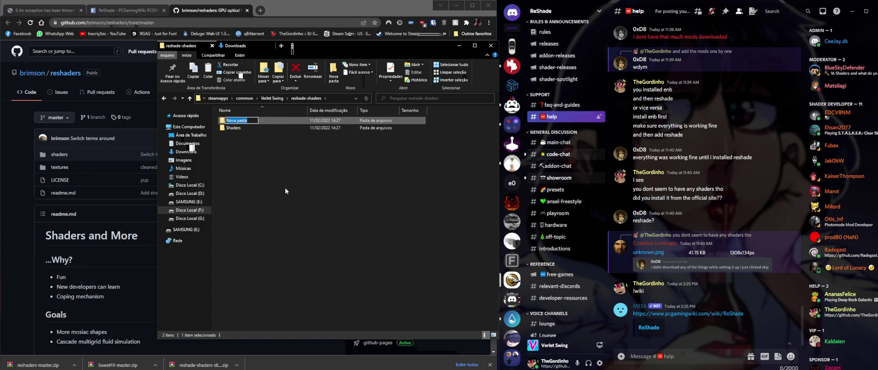
pyautogui.write('Textures')
pyautogui.press('Return')
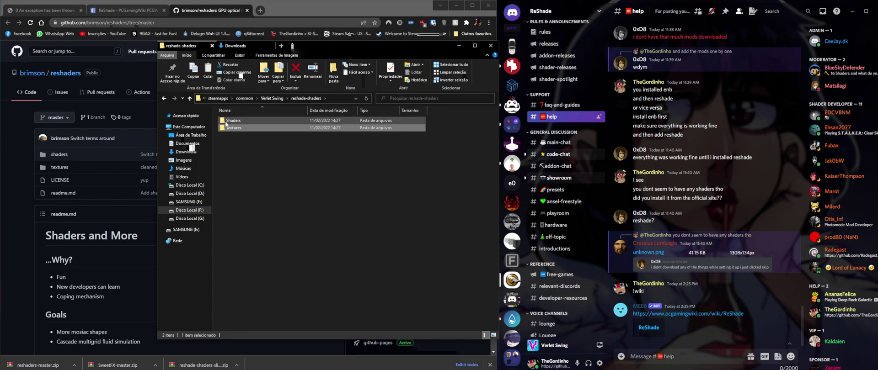
# Open the new Shaders folder, then open reshade-shaders-slim.zip from Downloads and browse to its Shaders folder.
pyautogui.doubleClick(227, 122)
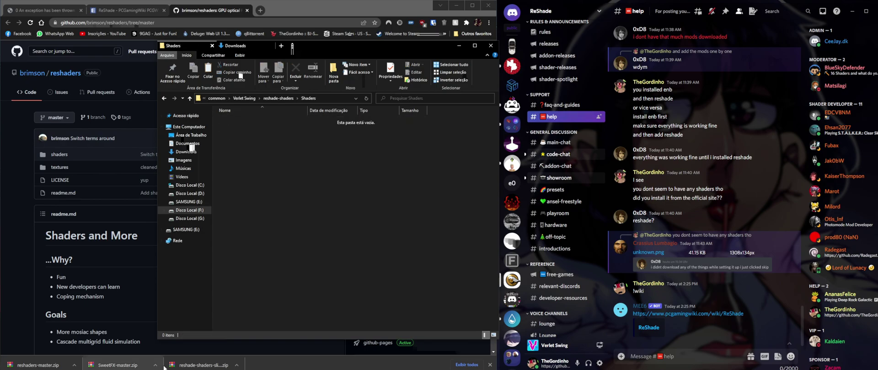
pyautogui.click(252, 46)
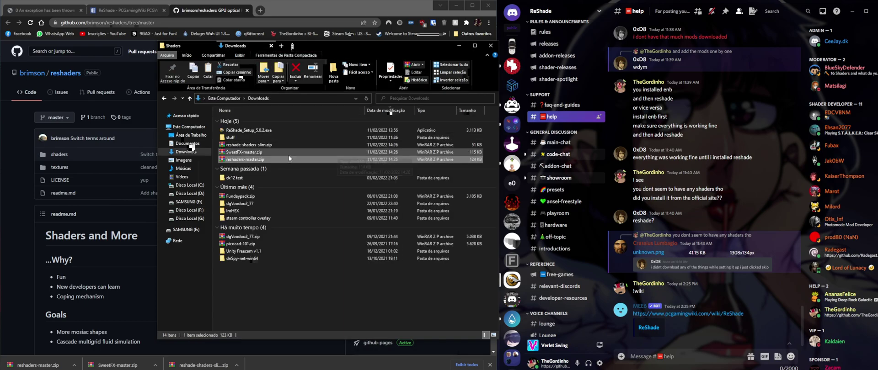
pyautogui.click(264, 147)
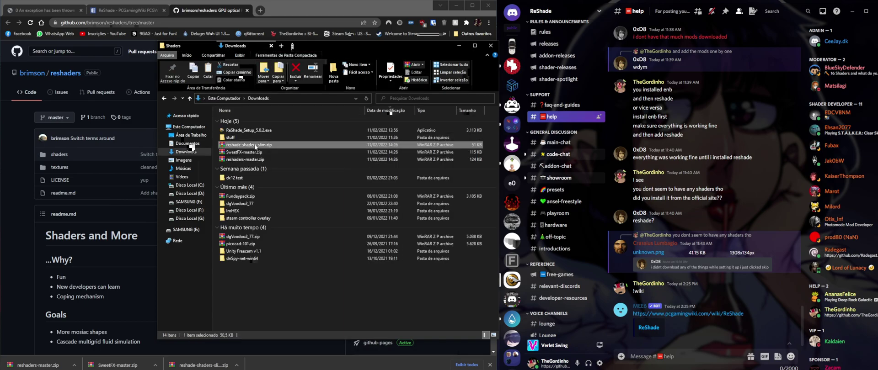
pyautogui.doubleClick(255, 146)
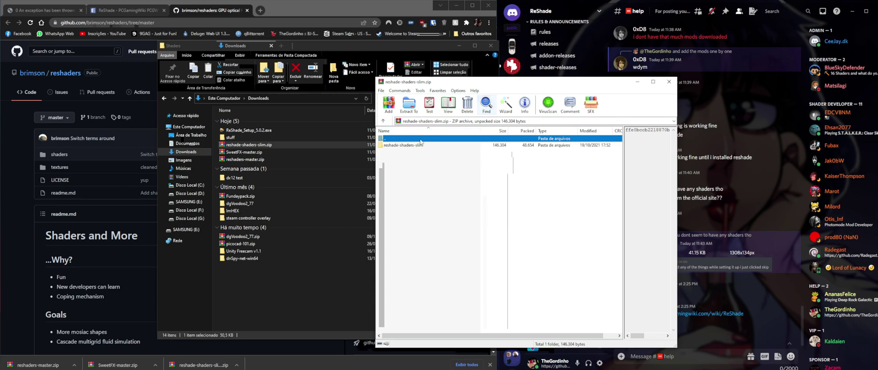
pyautogui.doubleClick(402, 145)
pyautogui.doubleClick(403, 148)
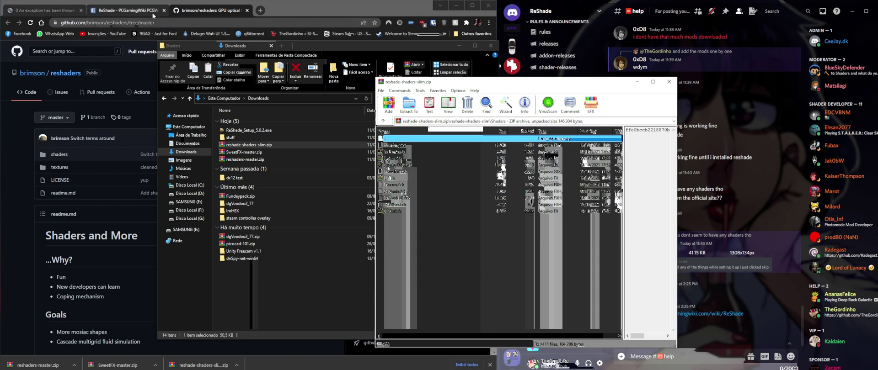
# Open the reshade-shaders repository from the PCGamingWiki list in a new tab and view its Shaders folder beside the archive.
pyautogui.click(123, 10)
pyautogui.scroll(2, 63, 123)
pyautogui.middleClick(66, 138)
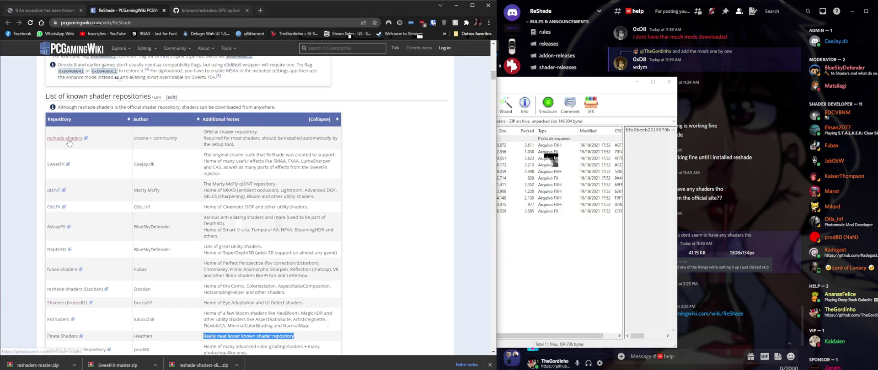
pyautogui.click(274, 11)
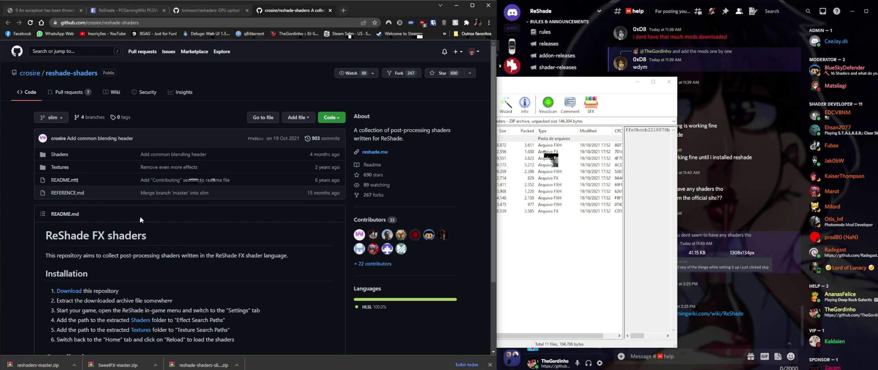
pyautogui.click(518, 227)
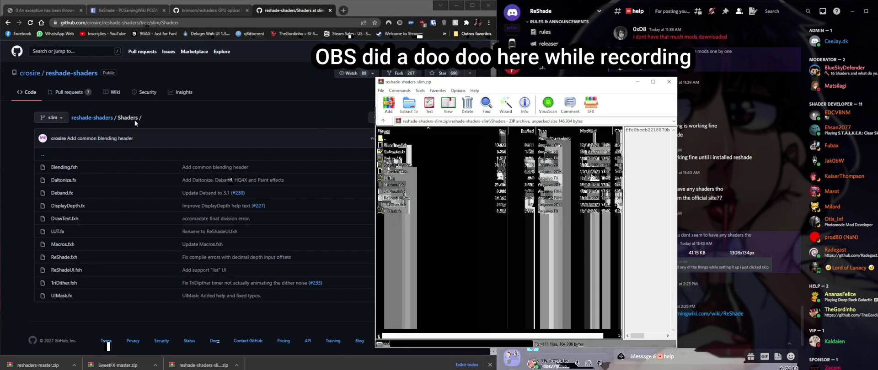
pyautogui.scroll(-1, 91, 177)
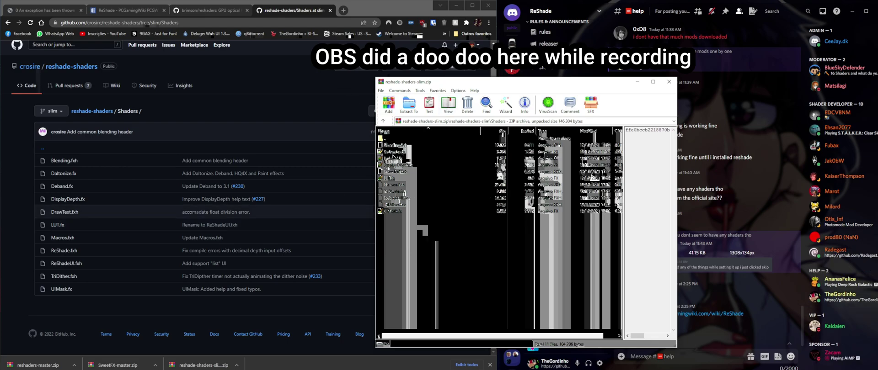
# Point out the ReShade.fxh and ReShadeUI.fxh files in the archive's Shaders folder.
pyautogui.click(397, 194)
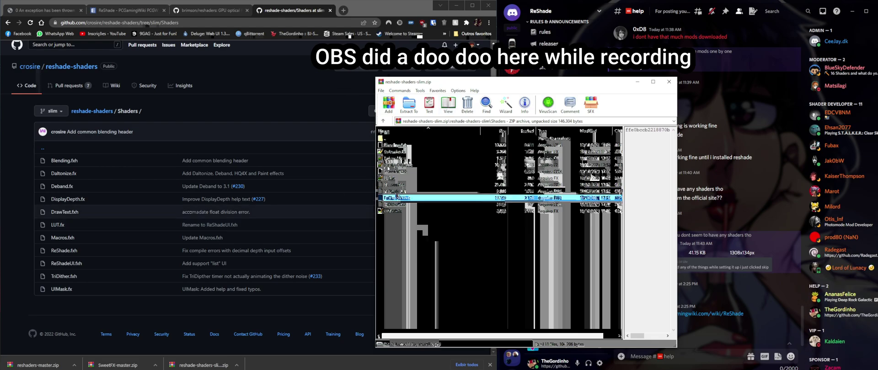
pyautogui.click(401, 191)
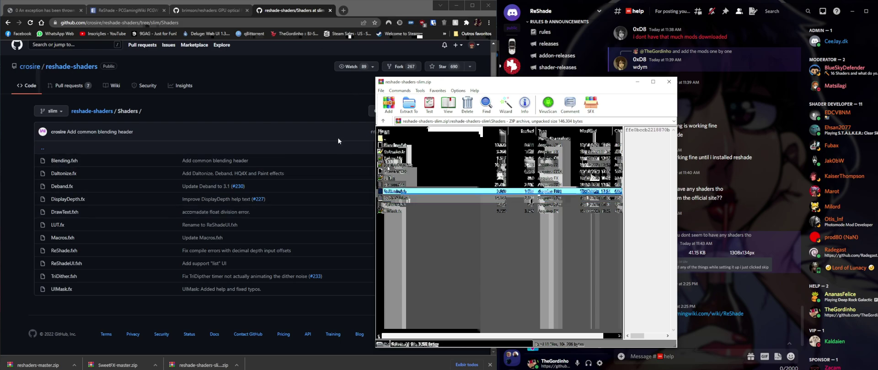
pyautogui.click(408, 198)
pyautogui.click(405, 194)
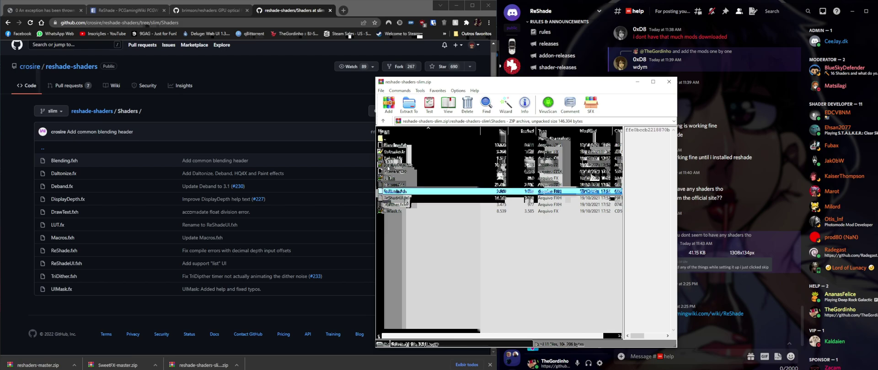
pyautogui.click(405, 198)
pyautogui.click(405, 192)
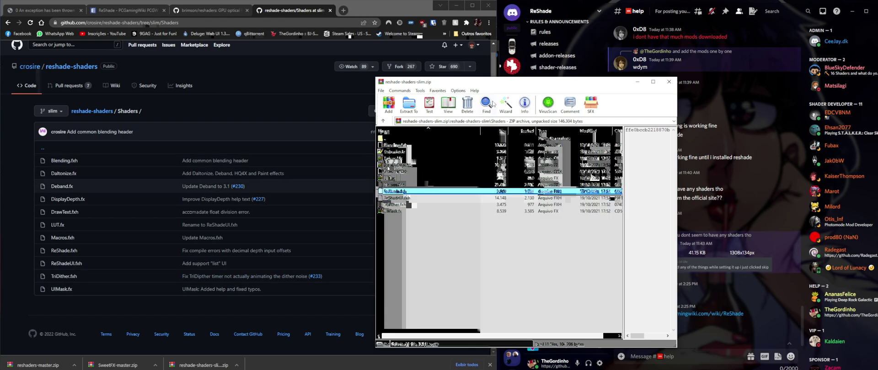
# Place the archive window beside File Explorer and extract all its Shaders files into the game's reshade-shaders\Shaders folder.
pyautogui.moveTo(498, 82); pyautogui.dragTo(672, 51)
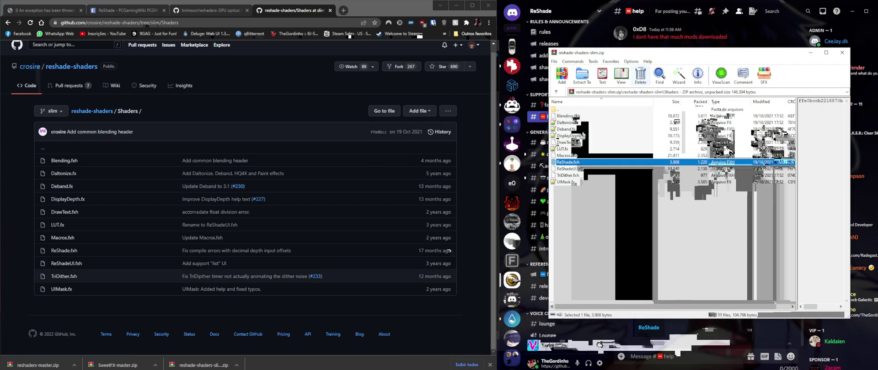
pyautogui.hotkey('alt', 'Tab')
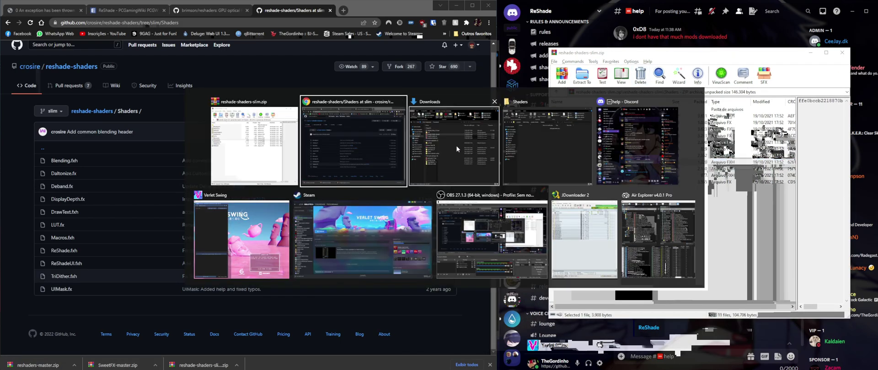
pyautogui.click(529, 133)
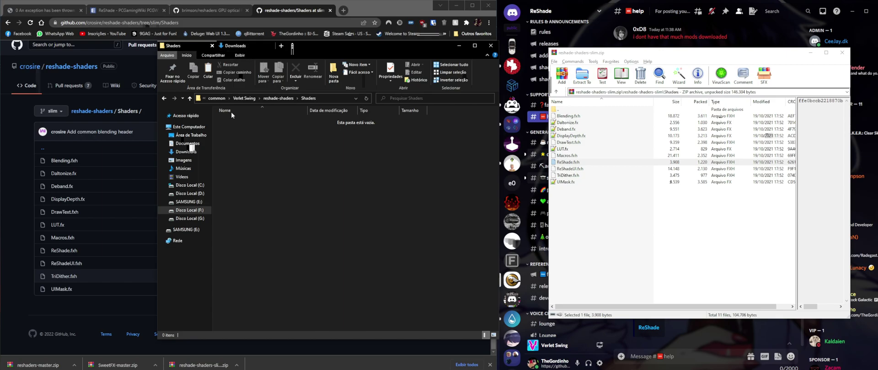
pyautogui.click(248, 100)
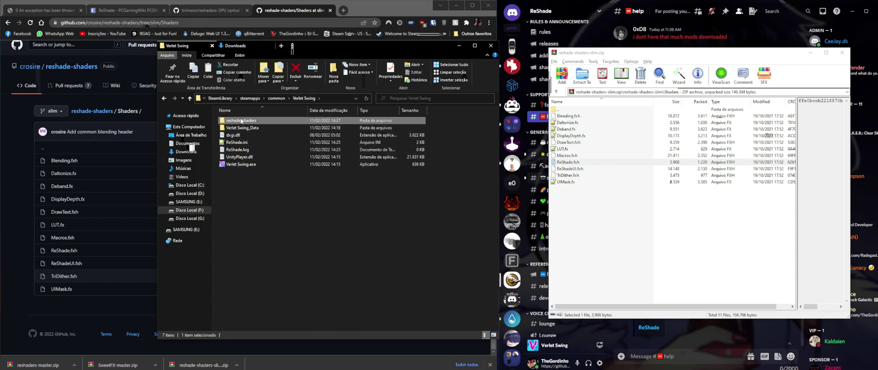
pyautogui.doubleClick(240, 119)
pyautogui.doubleClick(234, 121)
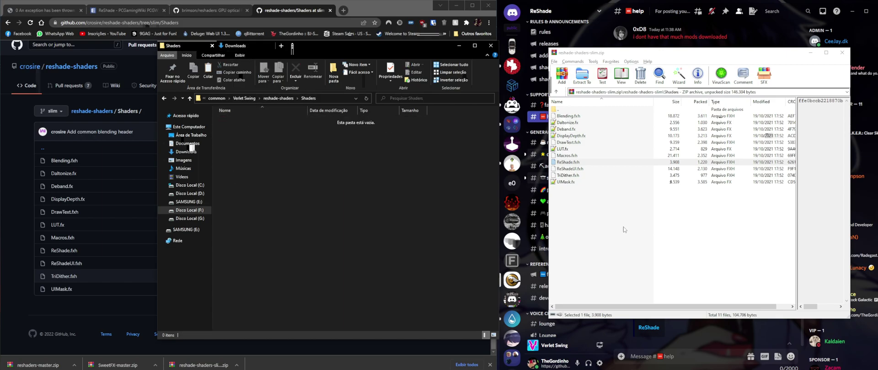
pyautogui.moveTo(623, 209); pyautogui.dragTo(339, 189)
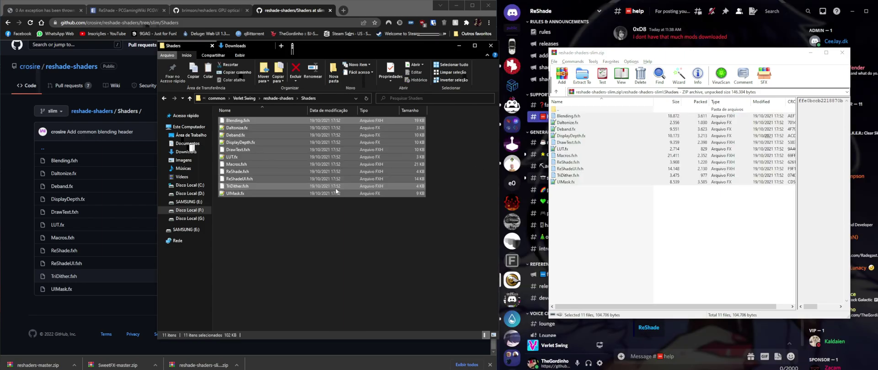
# Extract FontAtlas.png and lut.png from the archive's Textures folder into the game's reshade-shaders\Textures folder.
pyautogui.click(668, 225)
pyautogui.press('BackSpace')
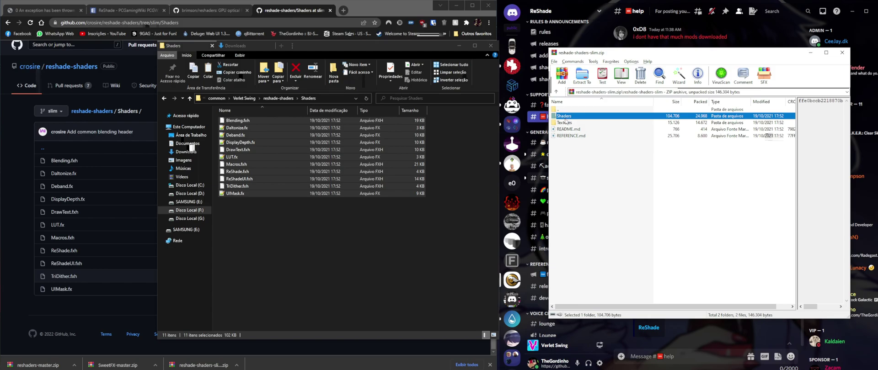
pyautogui.doubleClick(565, 121)
pyautogui.click(278, 99)
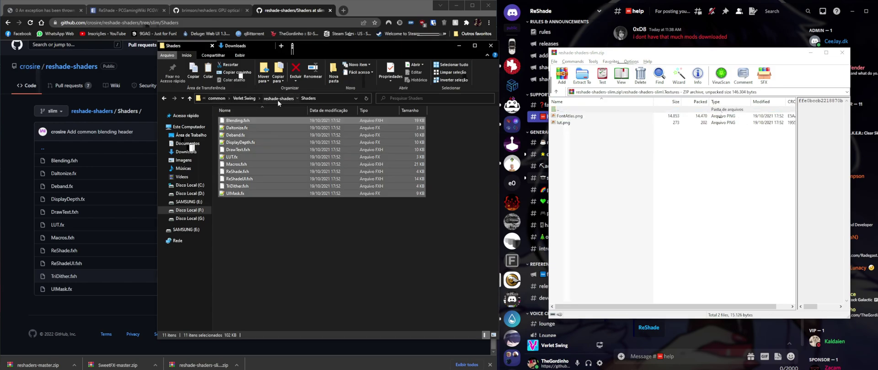
pyautogui.doubleClick(240, 130)
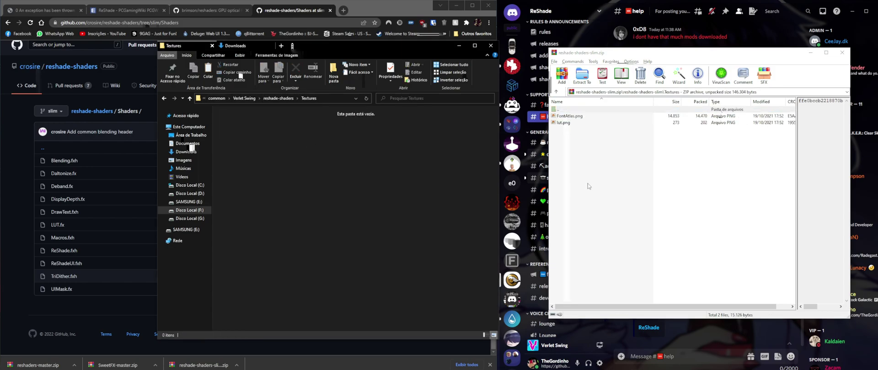
pyautogui.moveTo(588, 187); pyautogui.dragTo(373, 173)
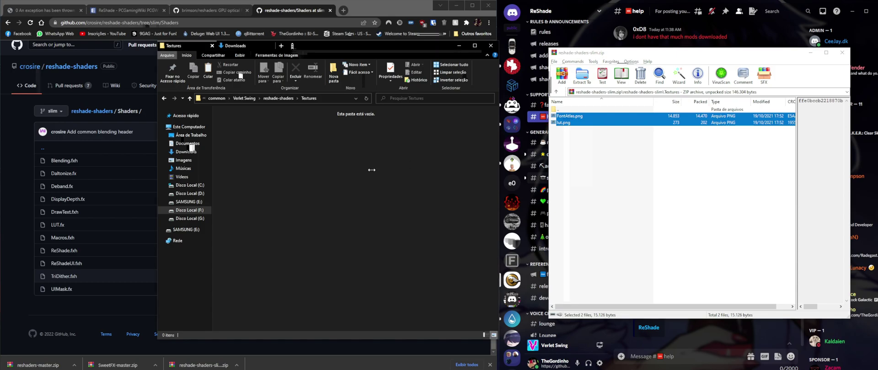
pyautogui.click(346, 221)
# Switch to Verlet Swing and remove the default ".\" effect and texture search paths in ReShade's settings.
pyautogui.hotkey('alt', 'Tab')
pyautogui.click(261, 235)
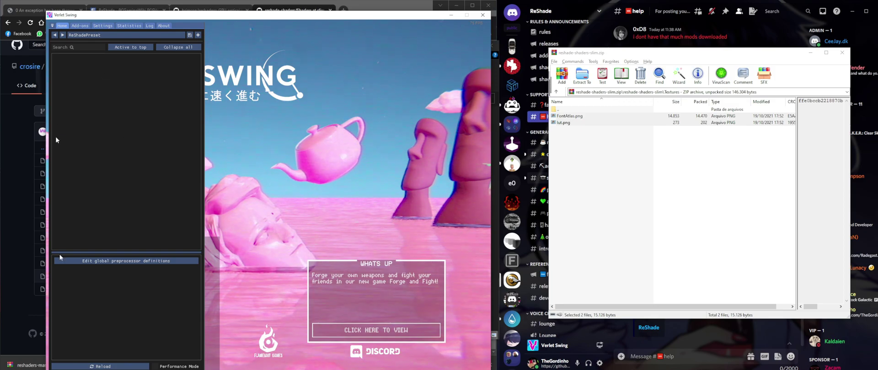
pyautogui.click(102, 26)
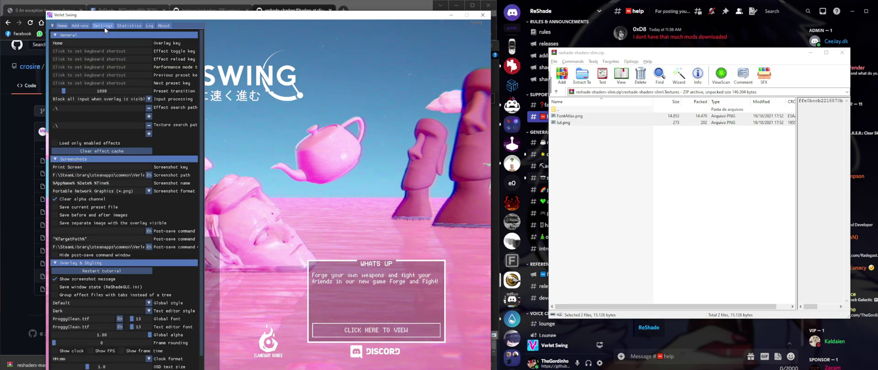
pyautogui.doubleClick(96, 109)
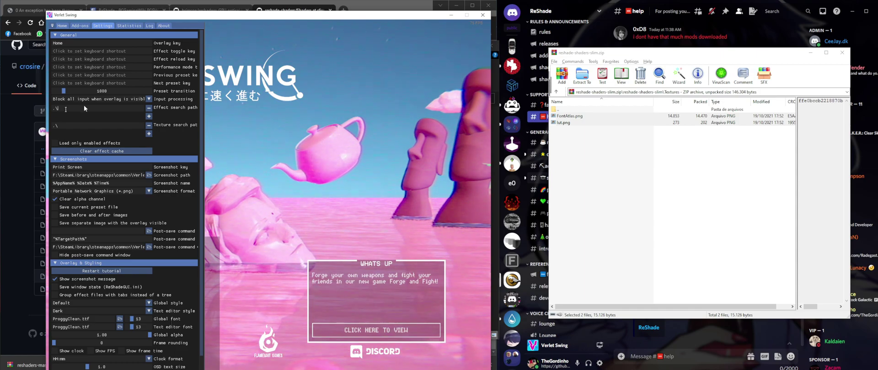
pyautogui.moveTo(73, 126); pyautogui.dragTo(165, 110)
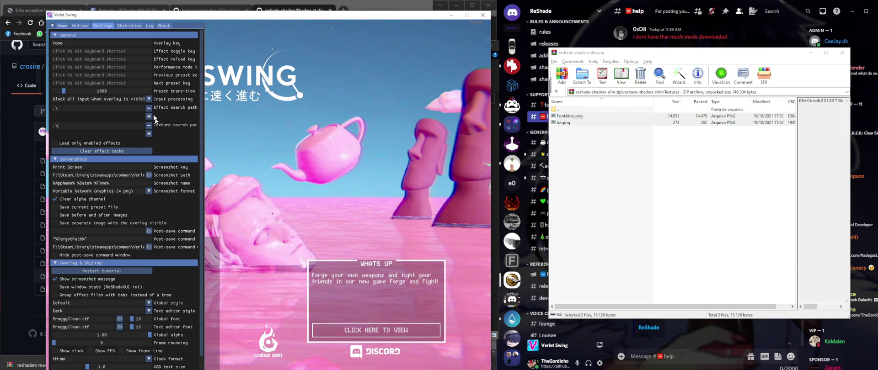
pyautogui.click(149, 109)
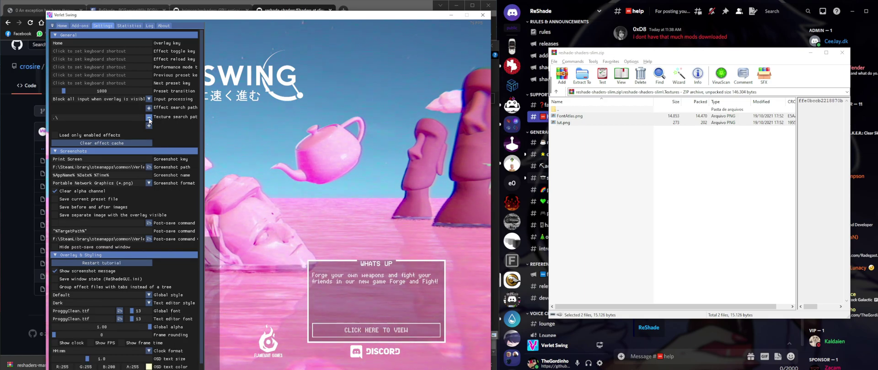
pyautogui.click(148, 117)
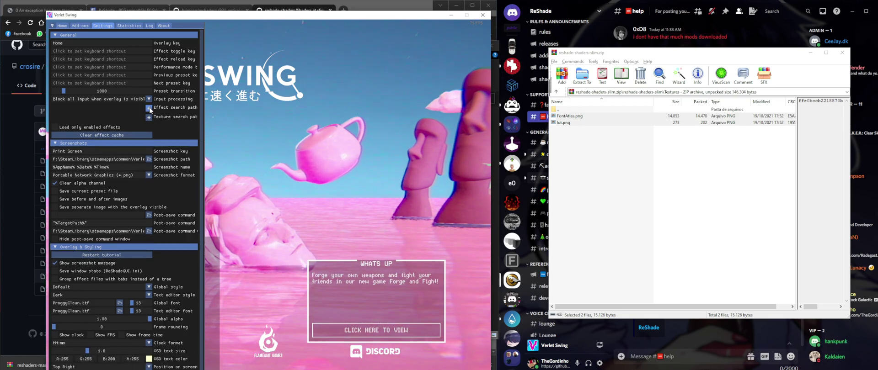
# Add the game's reshade-shaders\Shaders folder as the effect search path.
pyautogui.click(149, 108)
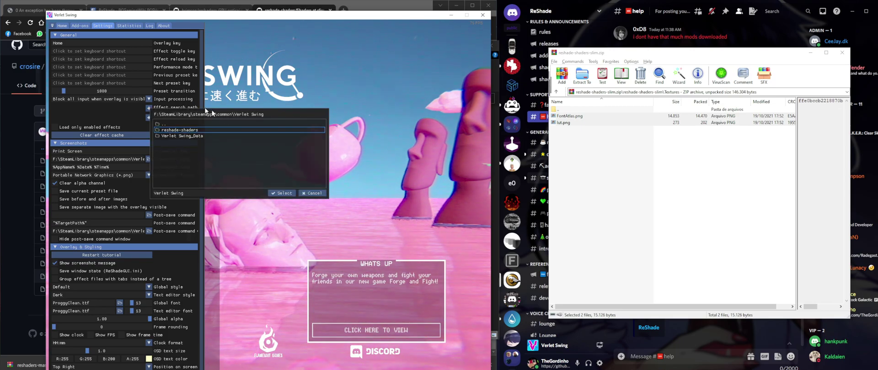
pyautogui.doubleClick(179, 132)
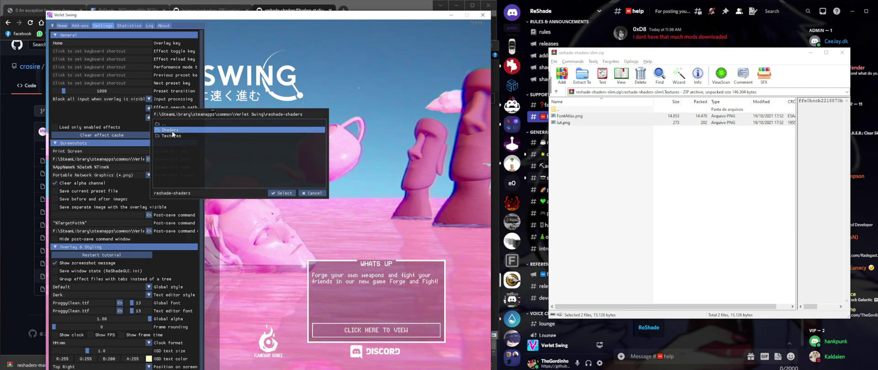
pyautogui.doubleClick(172, 130)
pyautogui.click(282, 193)
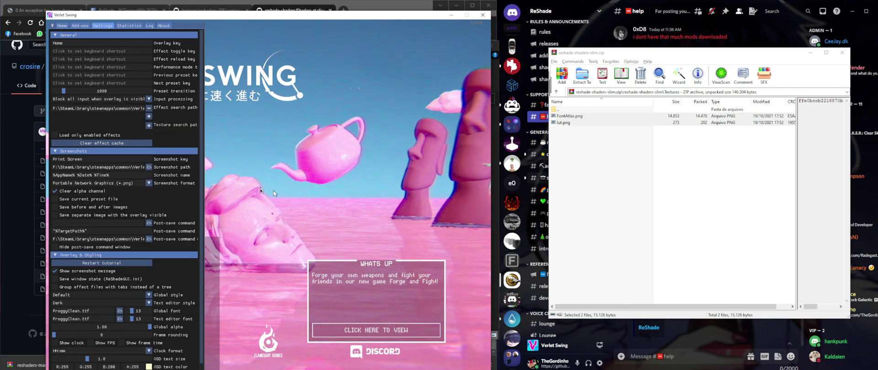
# Add the game's reshade-shaders\Textures folder as the texture search path.
pyautogui.click(149, 125)
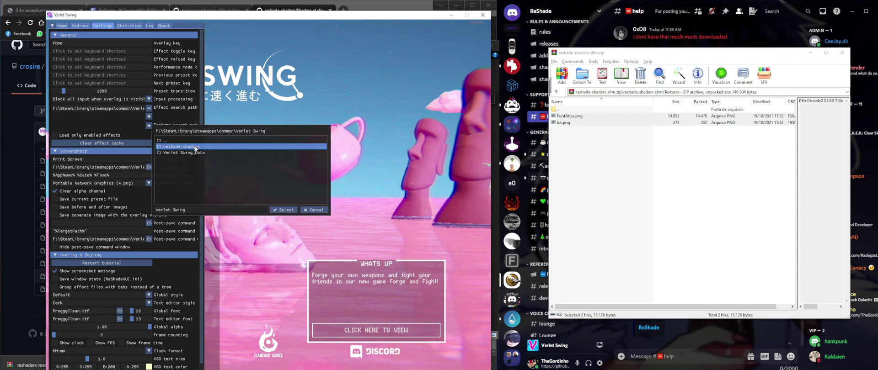
pyautogui.doubleClick(166, 140)
pyautogui.click(175, 153)
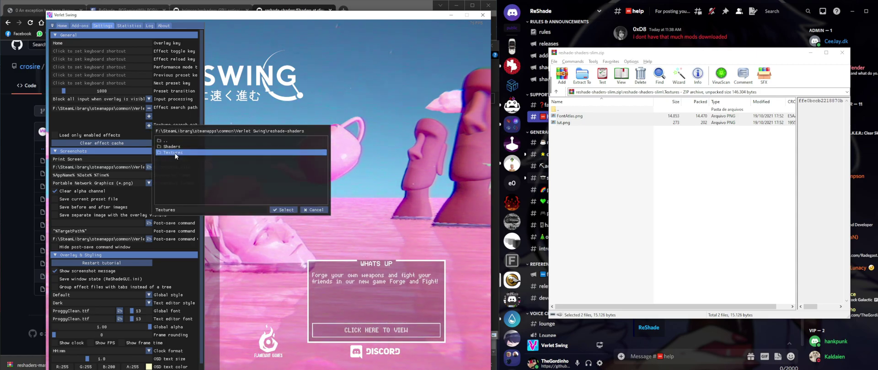
pyautogui.click(282, 210)
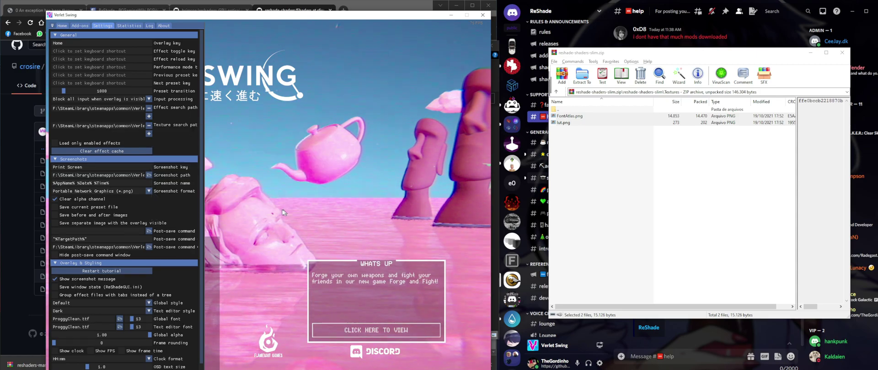
# Open the folder picker for another texture search path and copy the game's Textures folder path from File Explorer.
pyautogui.click(149, 134)
pyautogui.moveTo(267, 139); pyautogui.dragTo(149, 138)
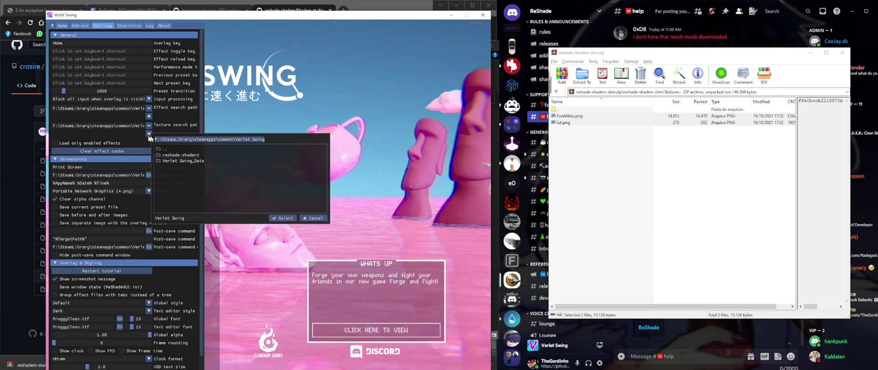
pyautogui.hotkey('alt', 'Tab')
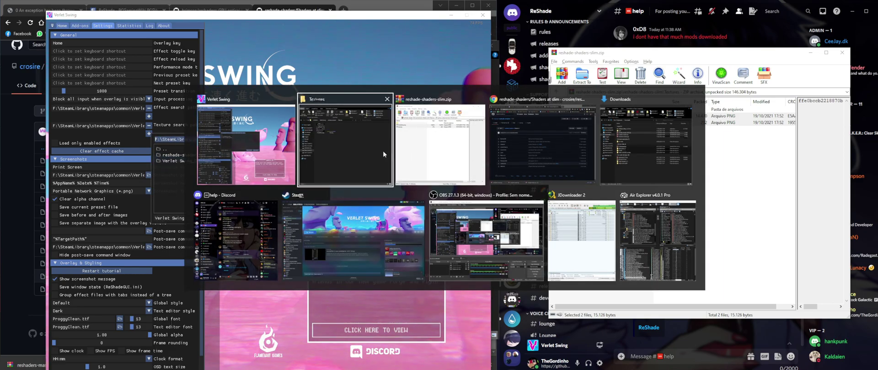
pyautogui.click(349, 159)
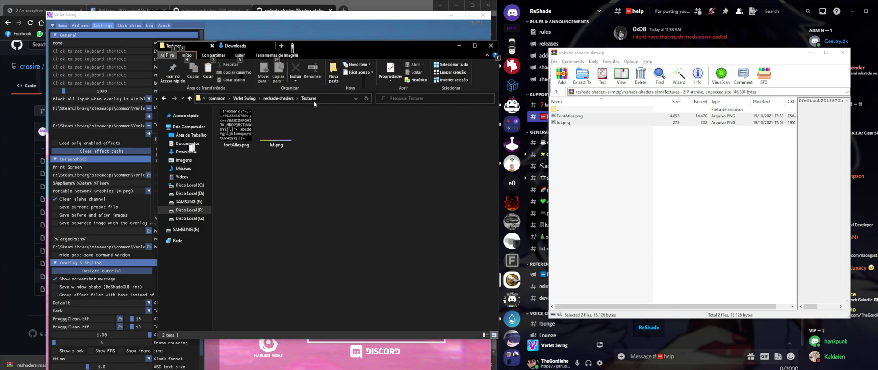
pyautogui.click(341, 98)
pyautogui.hotkey('ctrl', 'c')
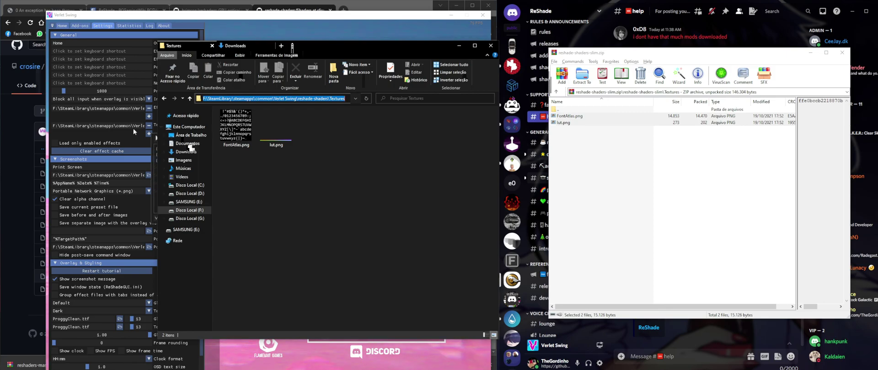
# Try the copied Textures path in the folder picker for an additional texture search path, and cancel the picker.
pyautogui.click(96, 137)
pyautogui.click(149, 133)
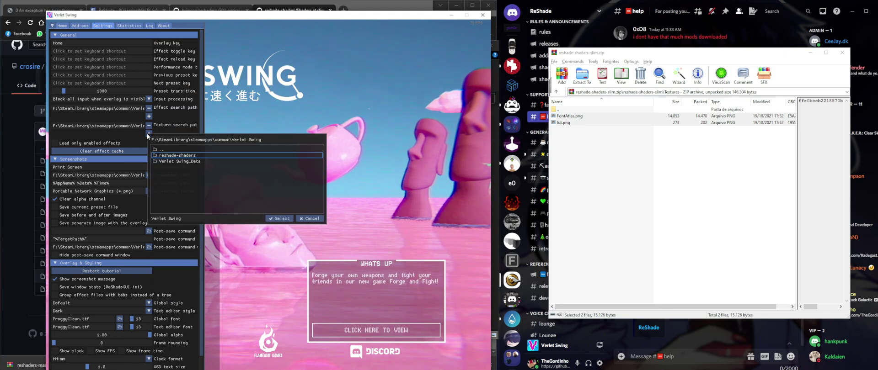
pyautogui.click(278, 141)
pyautogui.hotkey('ctrl', 'a')
pyautogui.hotkey('ctrl', 'v')
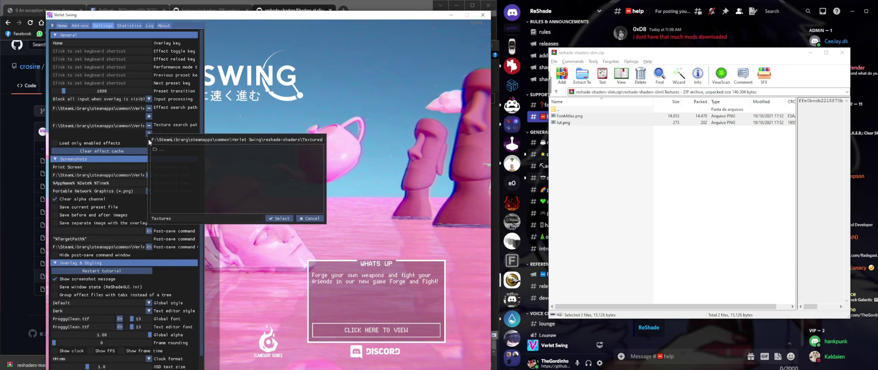
pyautogui.moveTo(152, 140); pyautogui.dragTo(330, 135)
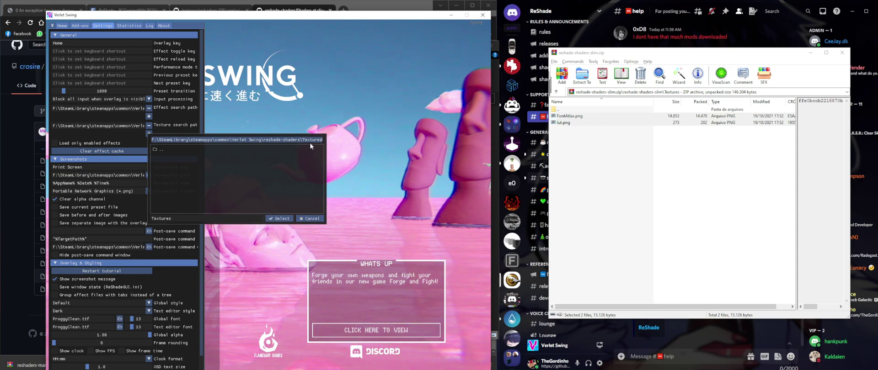
pyautogui.click(318, 219)
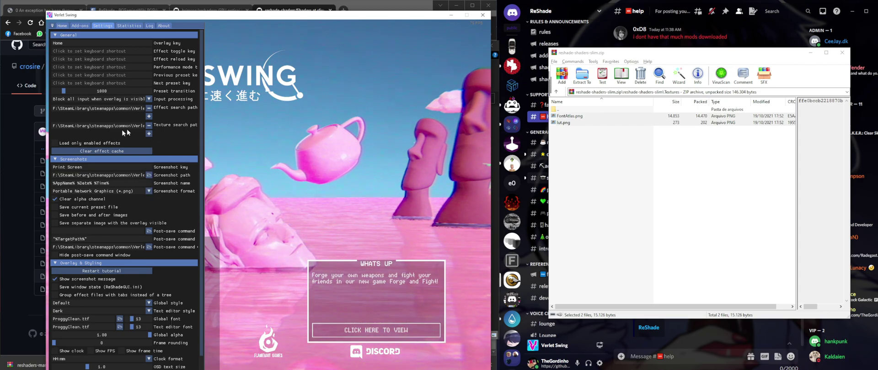
# Return to ReShade's home page and reload the effects list.
pyautogui.click(64, 26)
pyautogui.click(110, 365)
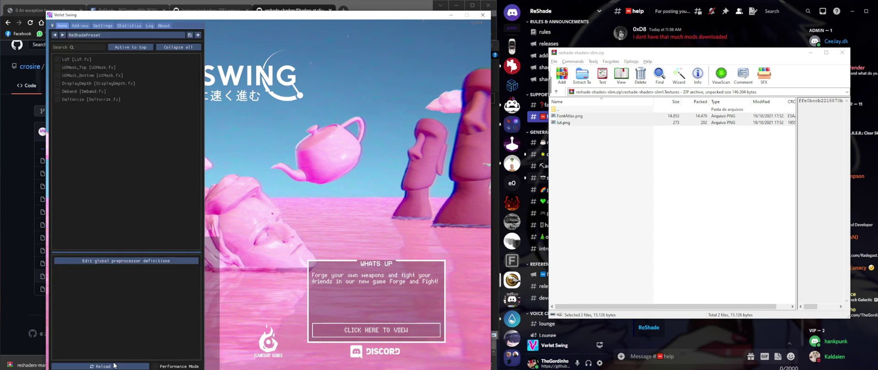
# Test the LUT, UIMask_Top and Daltonize effects by briefly enabling them, and leave them all disabled.
pyautogui.click(57, 60)
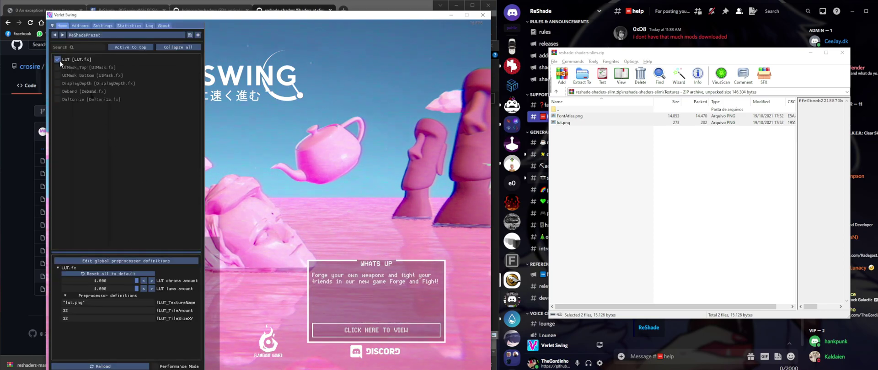
pyautogui.click(58, 67)
pyautogui.click(57, 73)
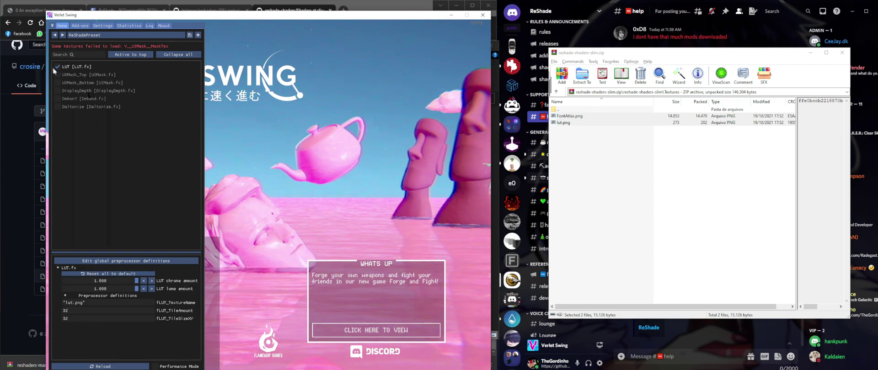
pyautogui.click(58, 66)
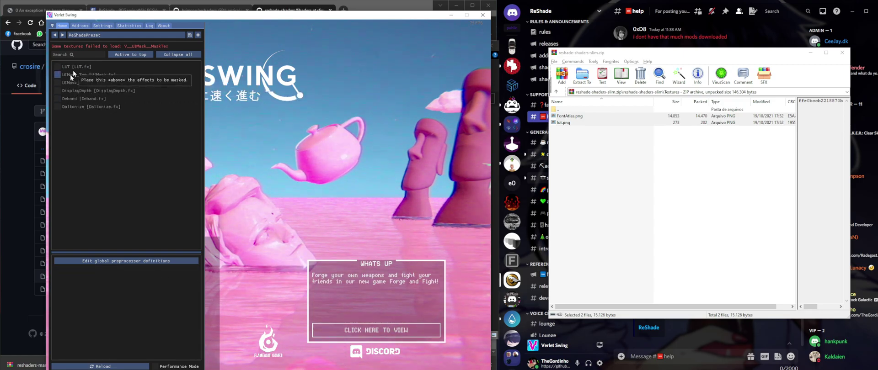
pyautogui.click(70, 107)
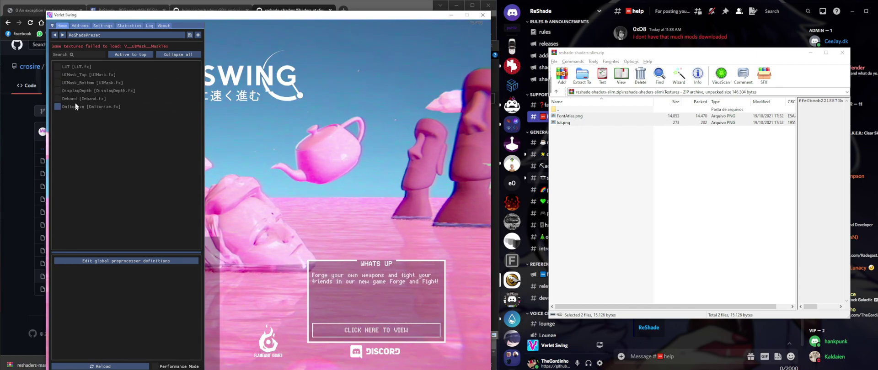
pyautogui.click(74, 106)
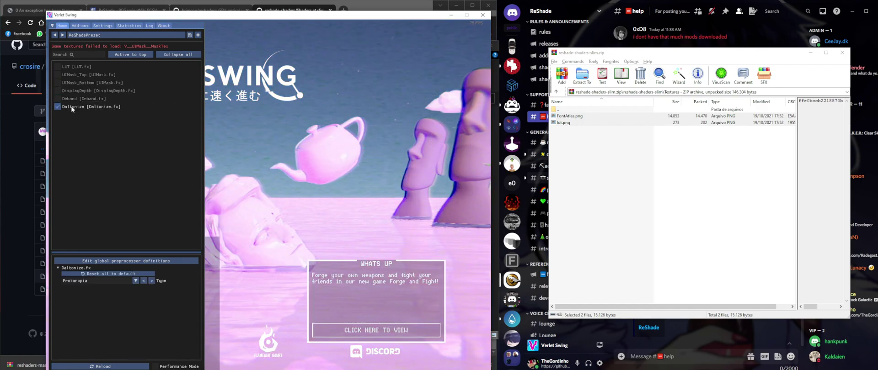
pyautogui.click(73, 107)
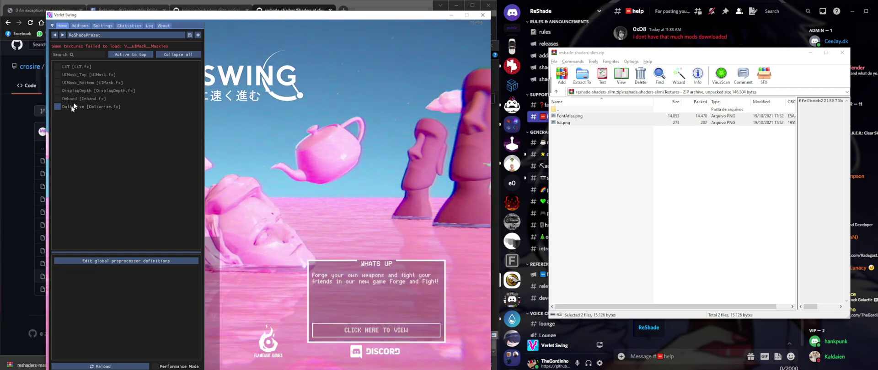
# Review the Shaders folder in the reshade-shaders-slim.zip archive and close the archive.
pyautogui.click(708, 211)
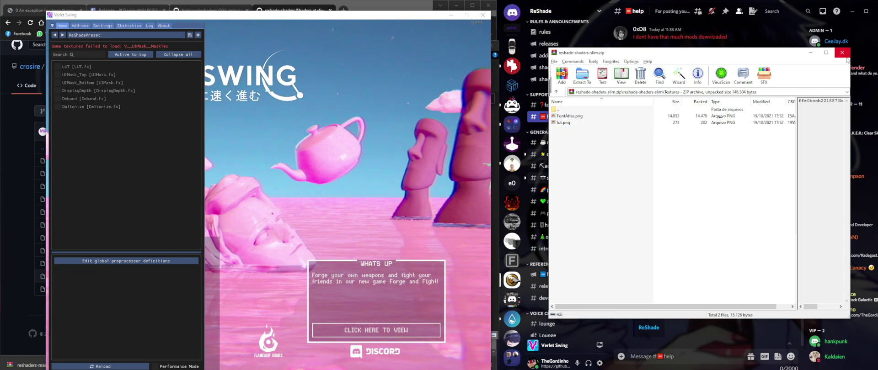
pyautogui.doubleClick(607, 110)
pyautogui.doubleClick(585, 116)
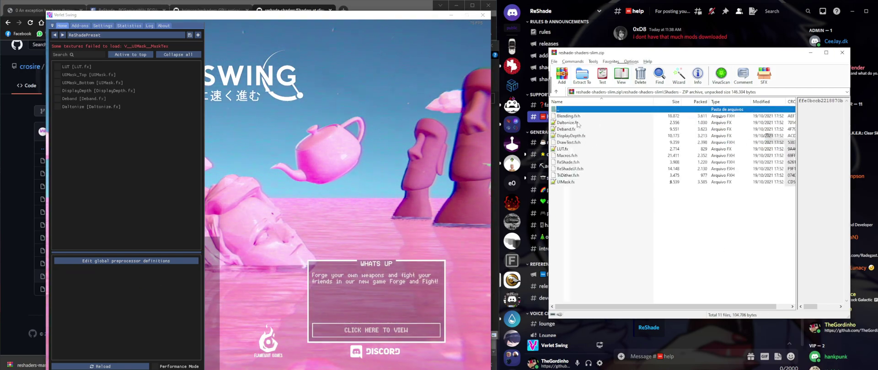
pyautogui.hotkey('alt', 'Tab')
pyautogui.hotkey('alt', 'Tab')
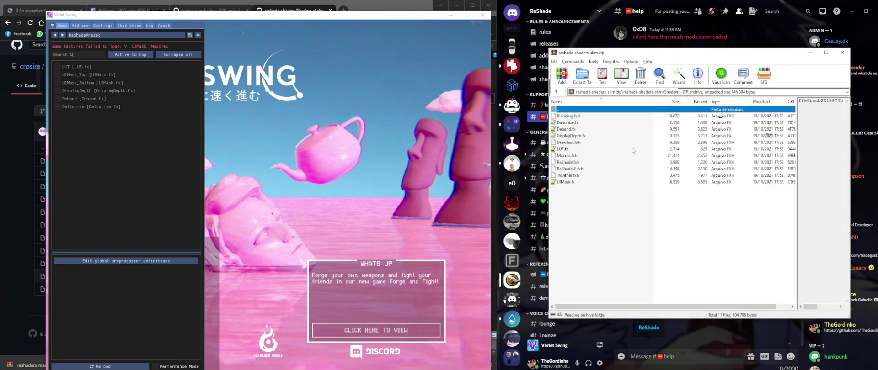
pyautogui.press('Return')
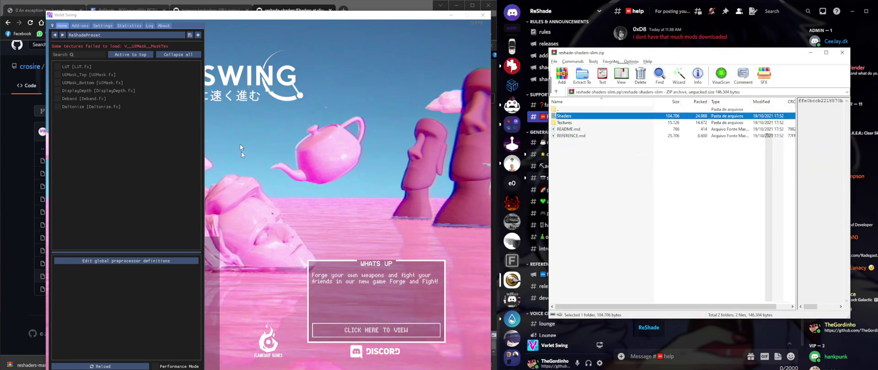
pyautogui.press('Escape')
# Switch to the Downloads folder in File Explorer, move the window aside and open SweetFX-master.zip.
pyautogui.hotkey('alt', 'Tab')
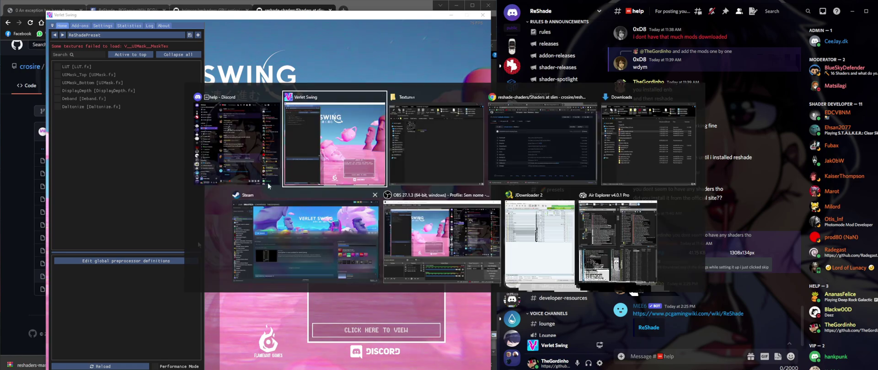
pyautogui.hotkey('alt', 'Tab')
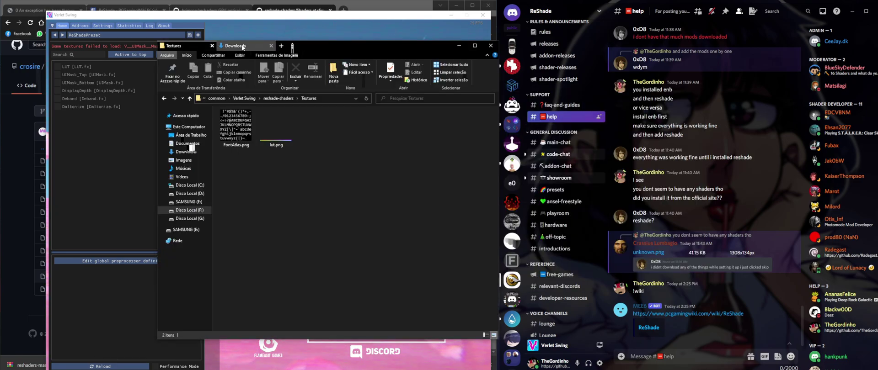
pyautogui.click(242, 46)
pyautogui.moveTo(371, 48); pyautogui.dragTo(625, 52)
pyautogui.click(502, 156)
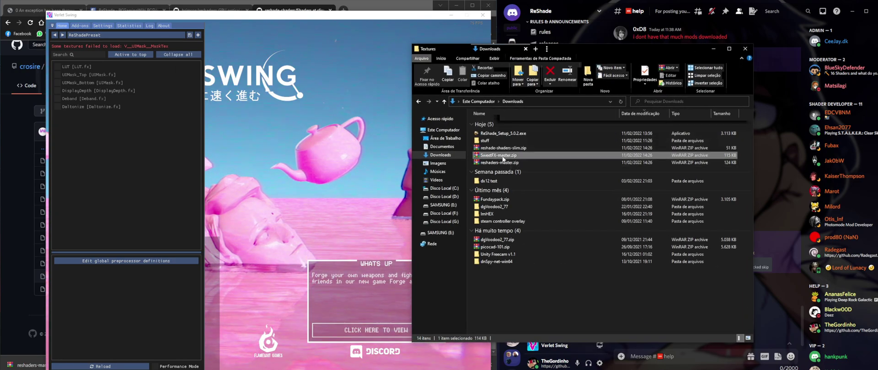
pyautogui.doubleClick(502, 156)
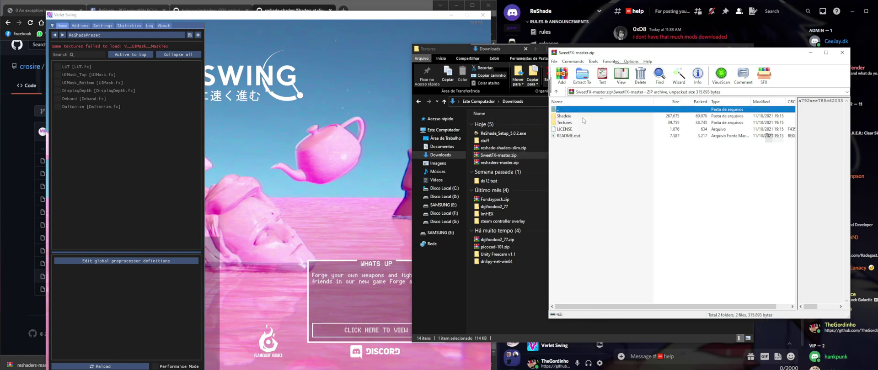
# Point out the Shaders and Textures folders inside the SweetFX-master archive.
pyautogui.click(563, 116)
pyautogui.click(563, 122)
pyautogui.click(562, 116)
pyautogui.click(563, 123)
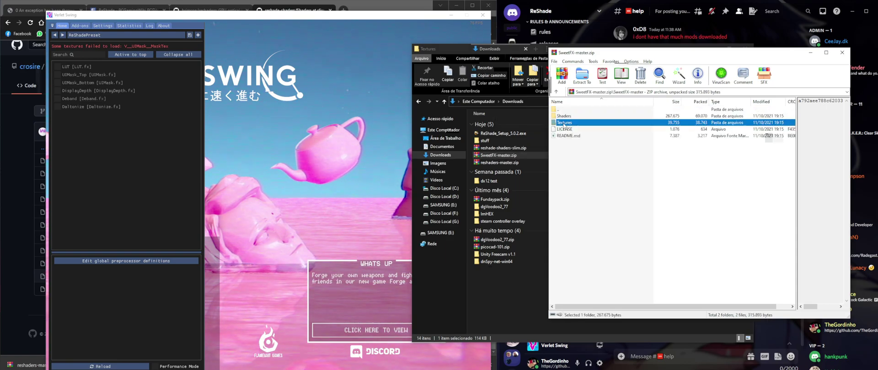
# Open the game's reshade-shaders\Shaders folder in File Explorer and place its window beside the SweetFX archive.
pyautogui.hotkey('alt', 'Tab')
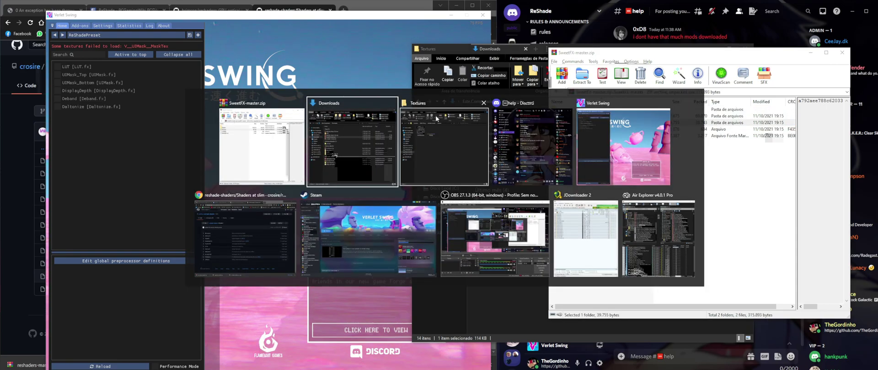
pyautogui.click(431, 149)
pyautogui.click(532, 103)
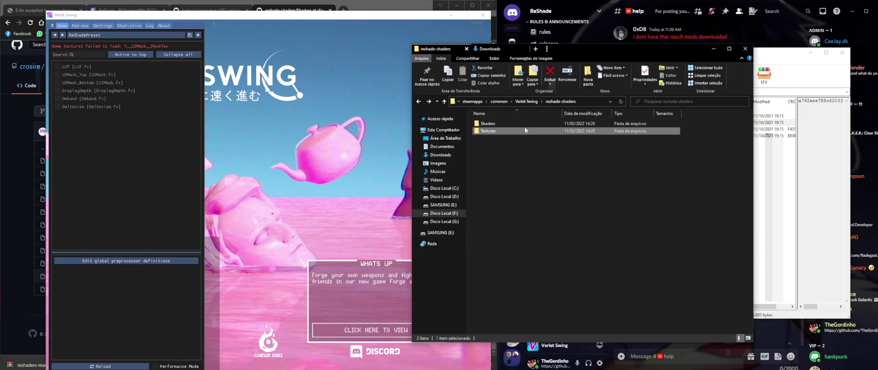
pyautogui.click(532, 103)
pyautogui.doubleClick(495, 123)
pyautogui.click(495, 124)
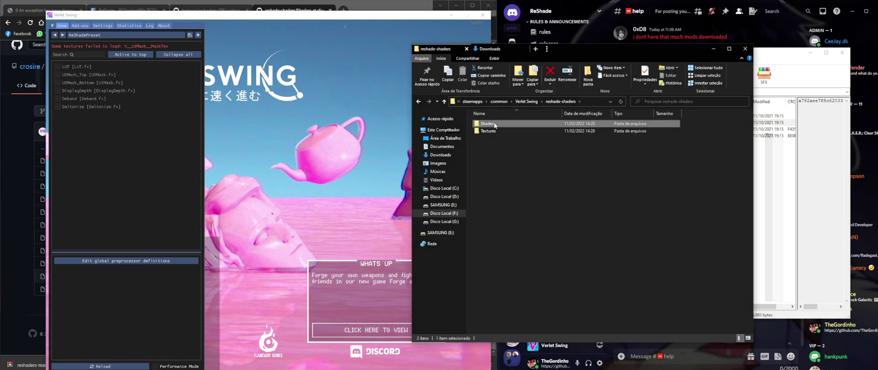
pyautogui.doubleClick(494, 122)
pyautogui.moveTo(591, 51); pyautogui.dragTo(367, 52)
# Copy all shader files from the SweetFX-master archive's Shaders folder into the game's reshade-shaders\Shaders folder.
pyautogui.doubleClick(566, 117)
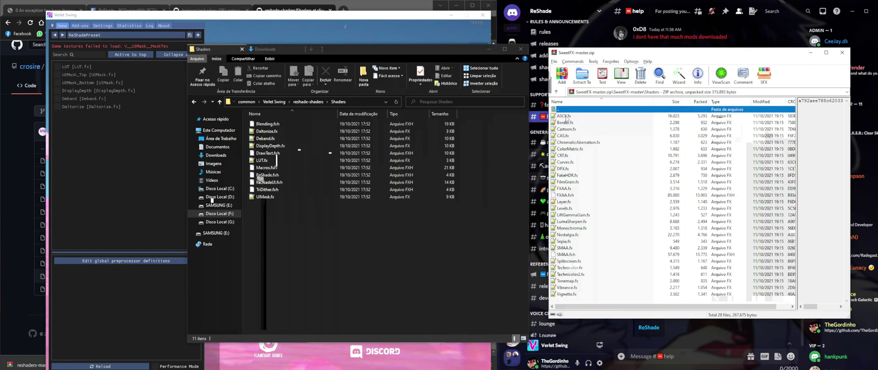
pyautogui.click(574, 188)
pyautogui.hotkey('ctrl', 'a')
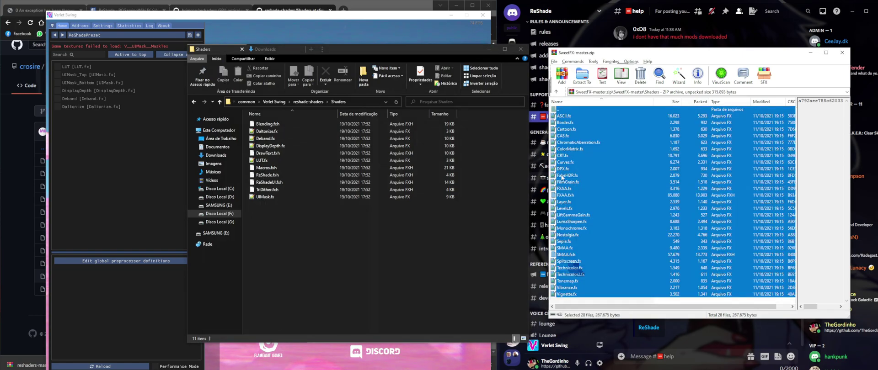
pyautogui.moveTo(326, 240); pyautogui.dragTo(326, 240)
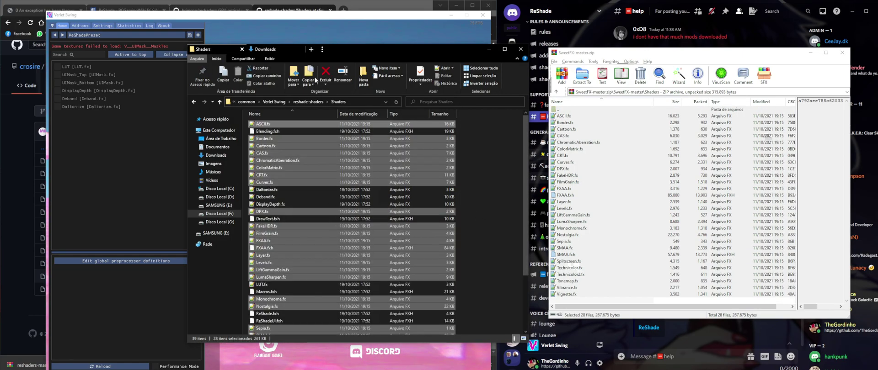
# Copy AreaTex.png, Layer.png and SearchTex.png from the SweetFX archive's Textures folder into the game's reshade-shaders\Textures folder.
pyautogui.click(321, 101)
pyautogui.doubleClick(280, 130)
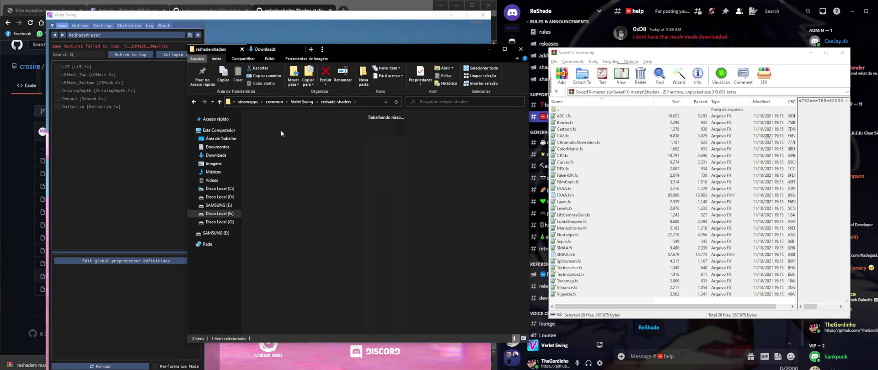
pyautogui.click(597, 121)
pyautogui.press('BackSpace')
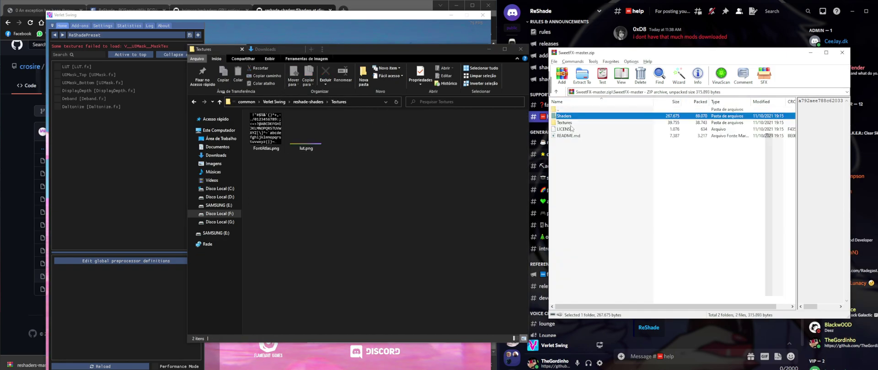
pyautogui.doubleClick(569, 123)
pyautogui.moveTo(564, 159); pyautogui.dragTo(368, 235)
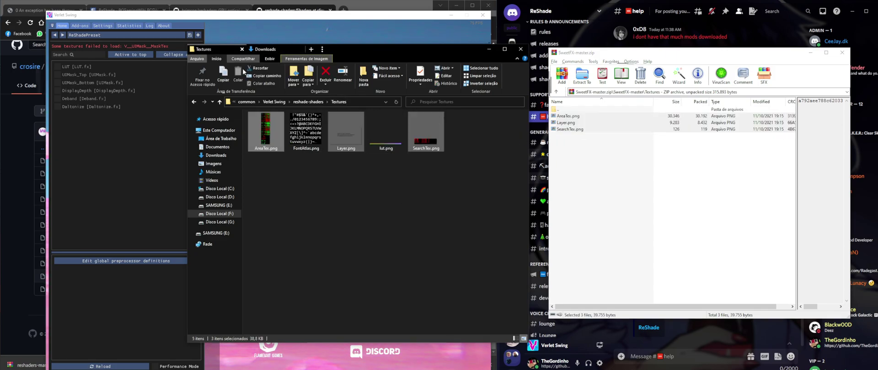
# Switch to Verlet Swing, reload the ReShade effects and look through the effects list.
pyautogui.click(135, 340)
pyautogui.click(100, 366)
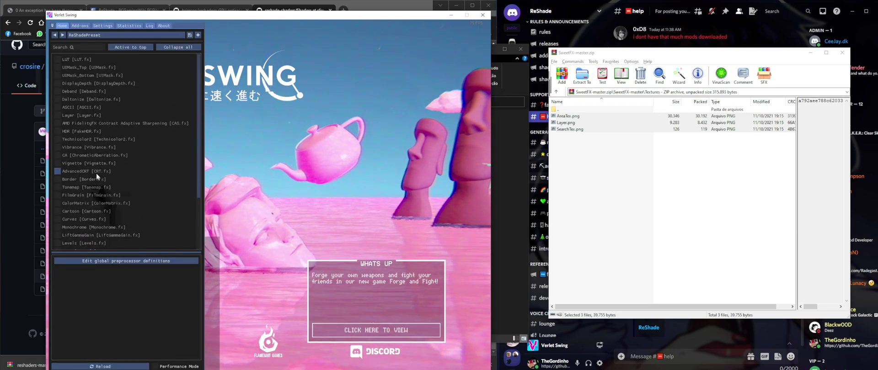
pyautogui.scroll(-3, 70, 199)
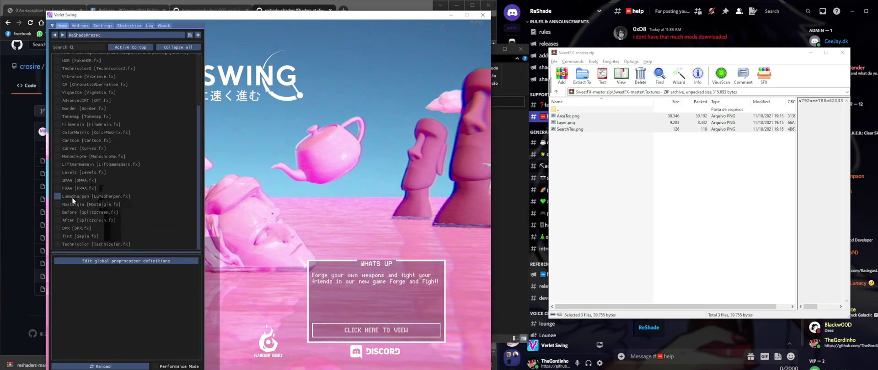
# Preview the After [Splitscreen.fx] and DPX [DPX.fx] effects in the game and turn both off.
pyautogui.click(59, 219)
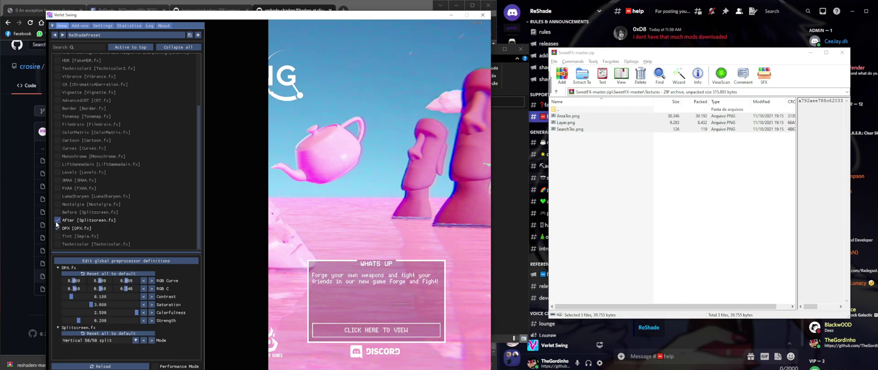
pyautogui.click(56, 221)
pyautogui.click(57, 227)
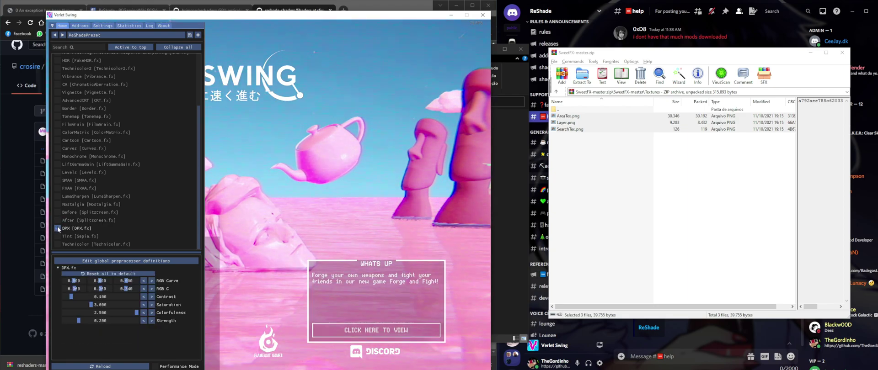
pyautogui.click(56, 227)
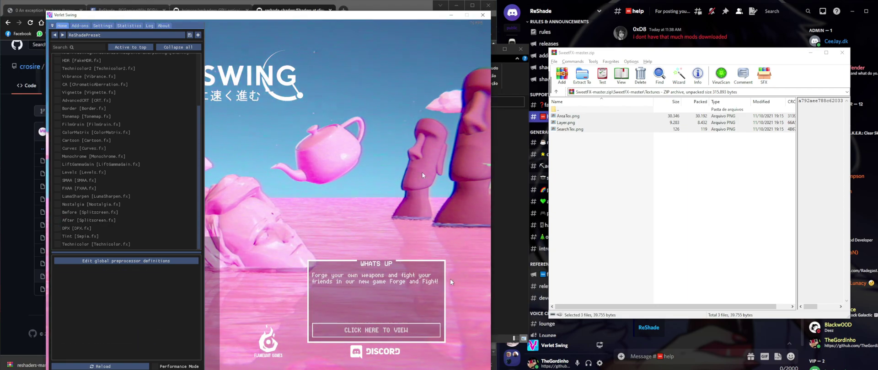
# Close the SweetFX archive and open reshaders-master.zip from the Downloads folder in File Explorer.
pyautogui.click(659, 193)
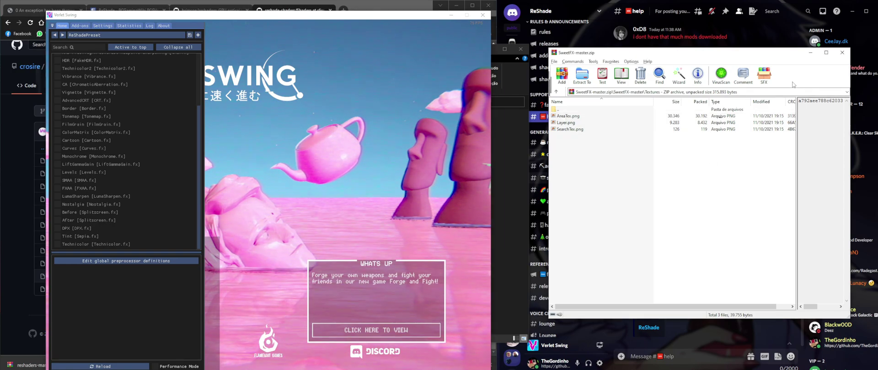
pyautogui.click(844, 56)
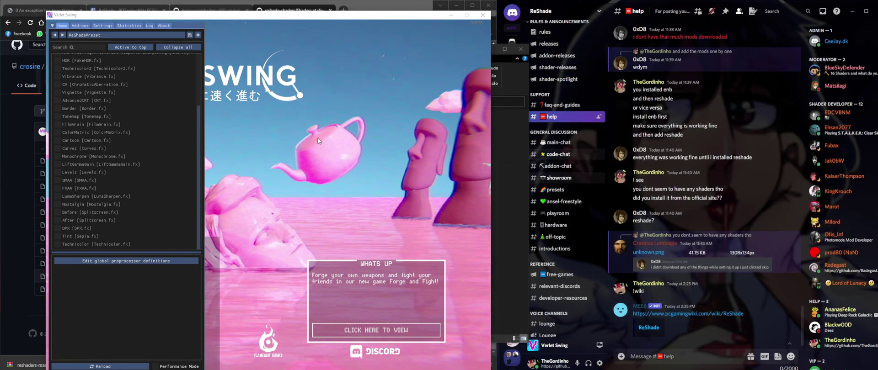
pyautogui.hotkey('alt', 'Tab')
pyautogui.click(459, 164)
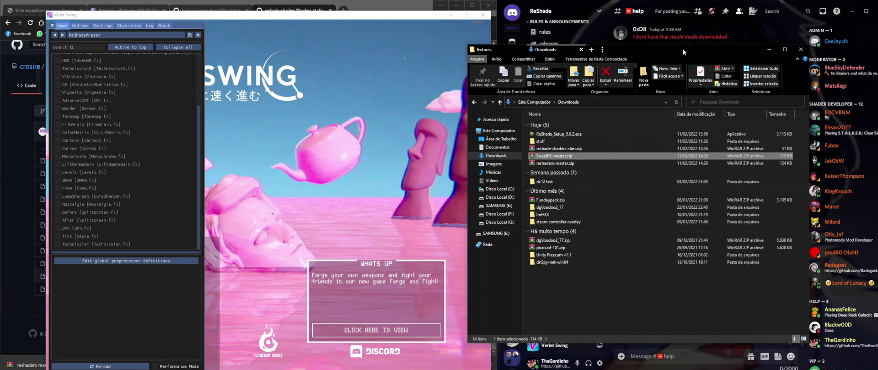
pyautogui.doubleClick(553, 164)
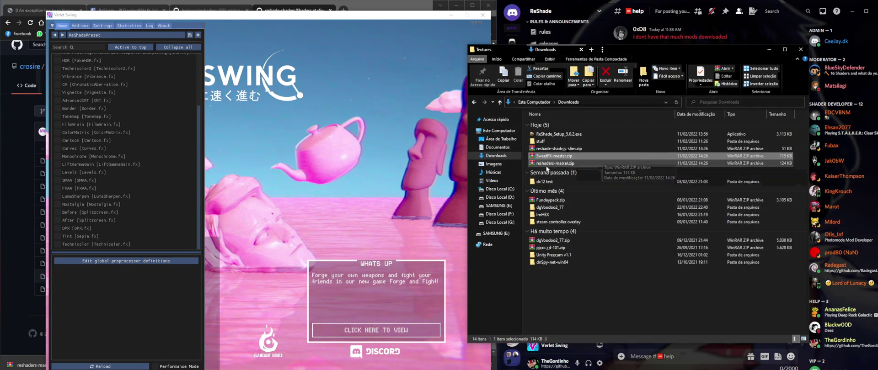
# Switch to the browser and review the brimson/reshaders repository's readme shader list and its shaders and textures folders.
pyautogui.click(317, 9)
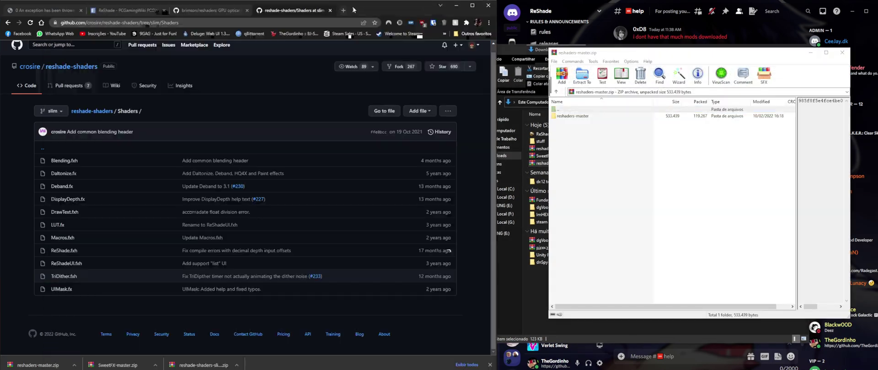
pyautogui.click(210, 11)
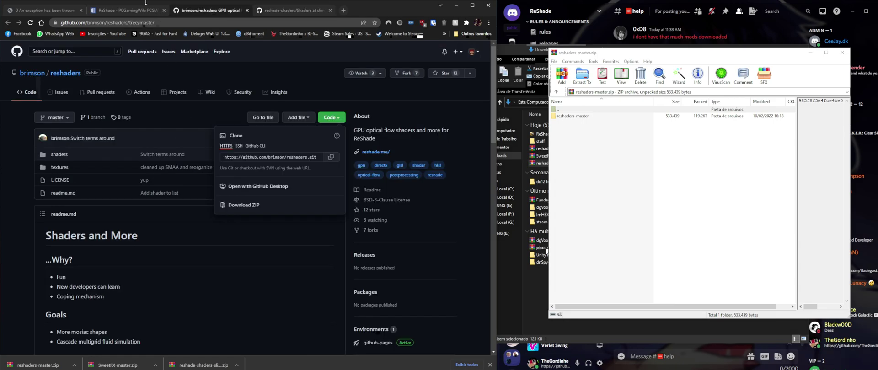
pyautogui.click(331, 117)
pyautogui.scroll(-10, 77, 167)
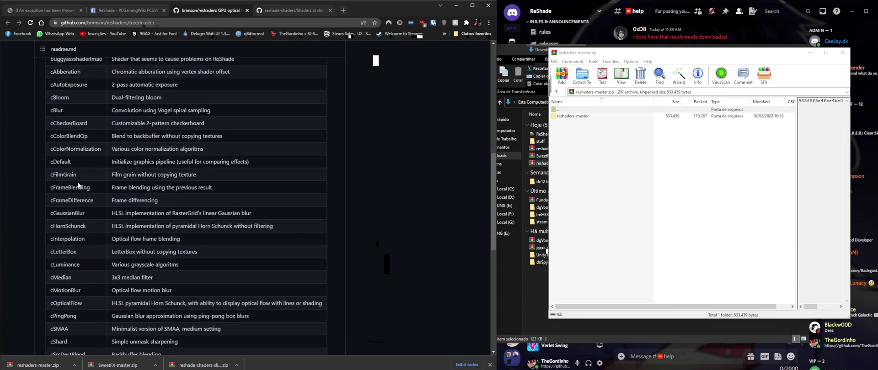
pyautogui.scroll(-6, 78, 185)
pyautogui.scroll(14, 89, 151)
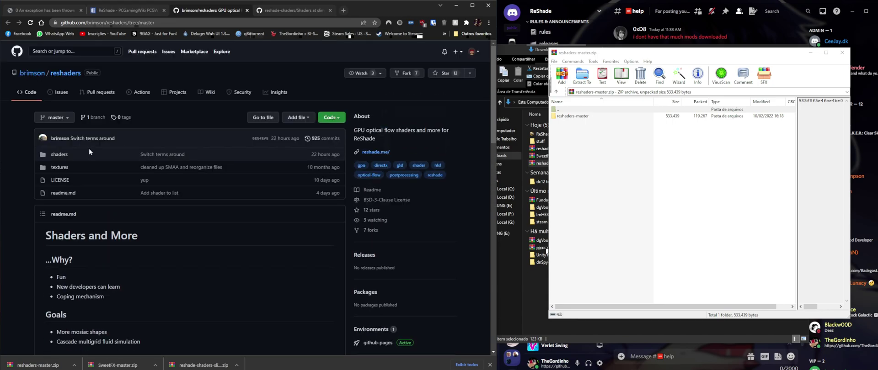
pyautogui.click(96, 154)
pyautogui.scroll(-5, 126, 246)
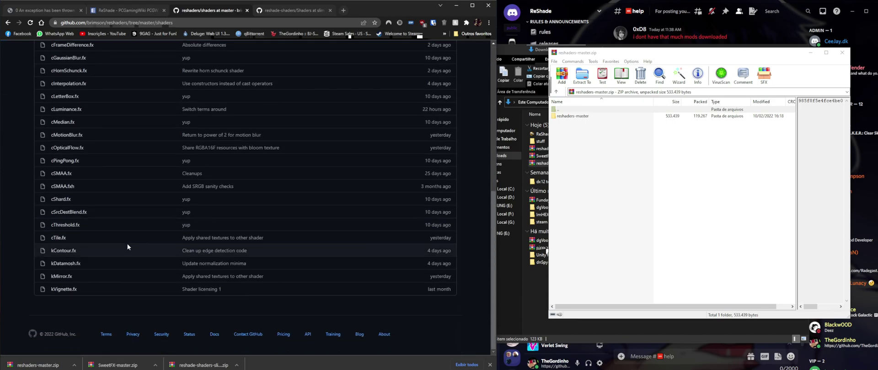
pyautogui.hotkey('alt', 'Left')
pyautogui.click(67, 170)
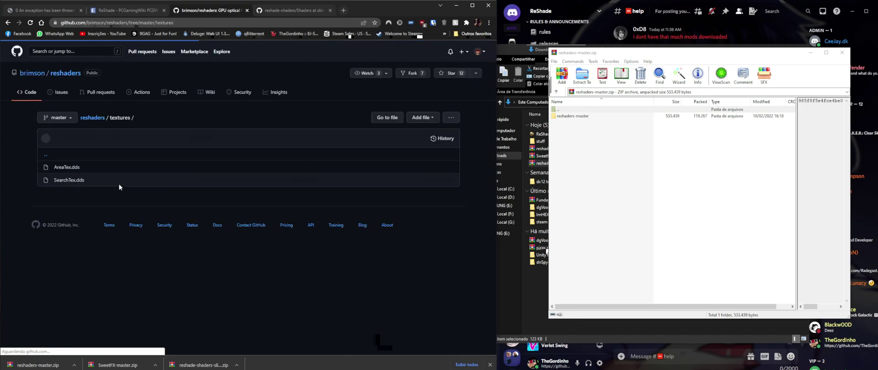
pyautogui.hotkey('alt', 'Left')
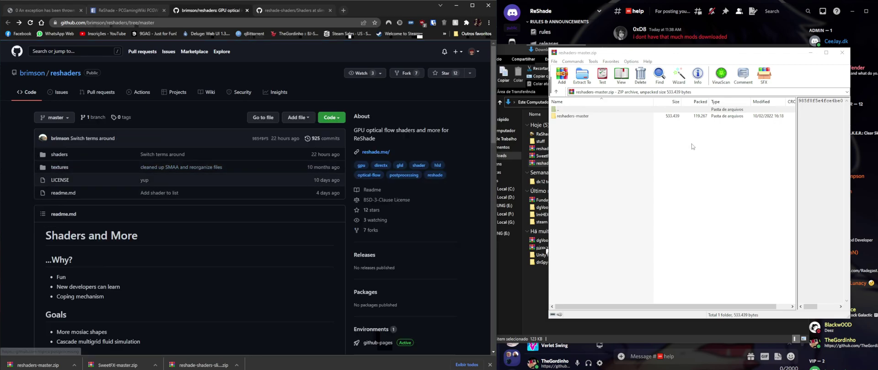
# Open the reshaders-master\shaders folder inside the archive and check the crosire and brimson repository pages in the browser.
pyautogui.doubleClick(573, 116)
pyautogui.doubleClick(574, 117)
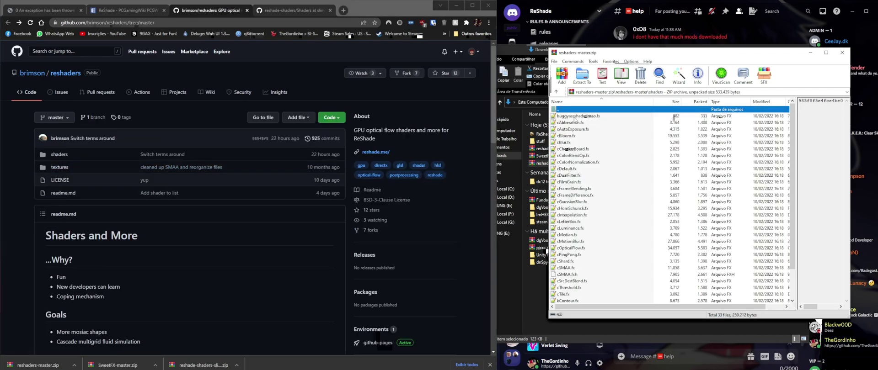
pyautogui.click(324, 3)
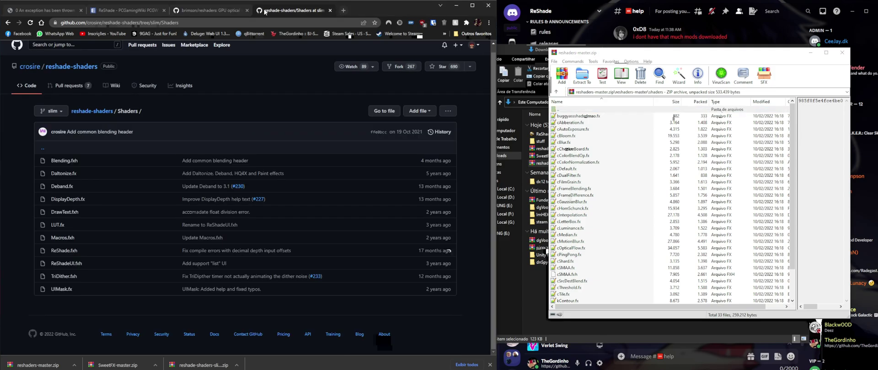
pyautogui.click(210, 10)
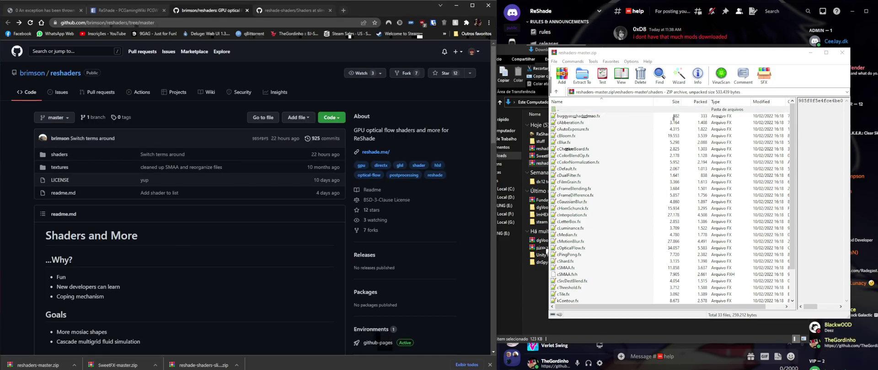
# Bring File Explorer forward, place its window beside the reshaders-master archive and open the game's reshade-shaders\Shaders folder.
pyautogui.hotkey('alt', 'Tab')
pyautogui.click(449, 145)
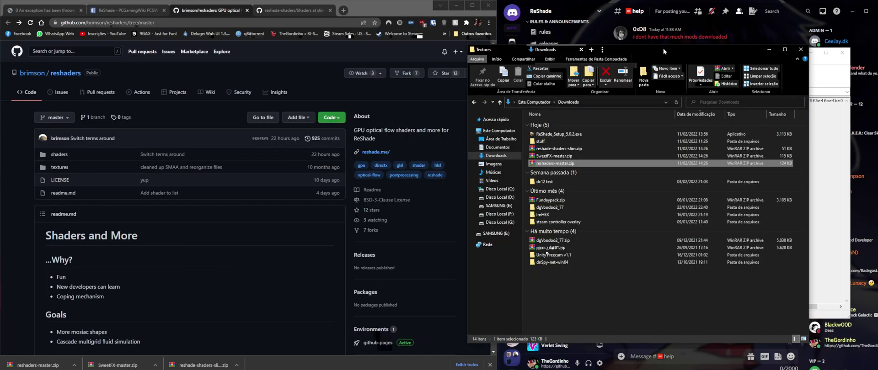
pyautogui.moveTo(663, 48); pyautogui.dragTo(252, 47)
pyautogui.click(130, 45)
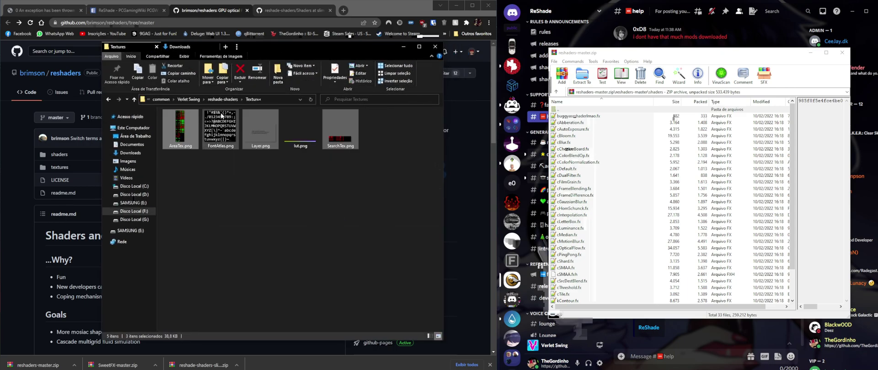
pyautogui.click(198, 99)
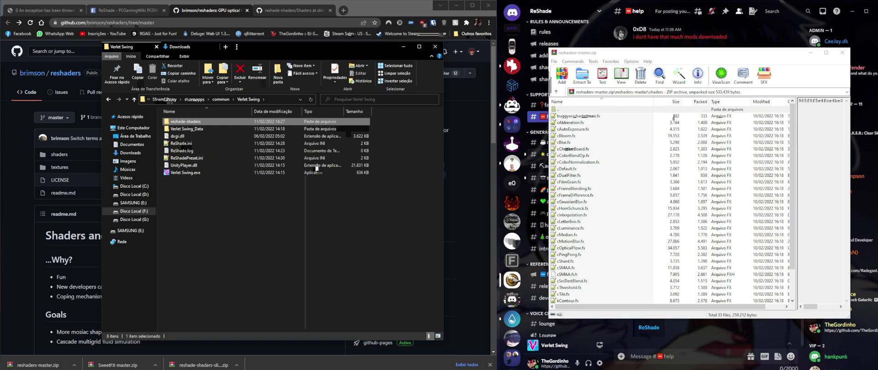
pyautogui.hotkey('alt', 'Tab')
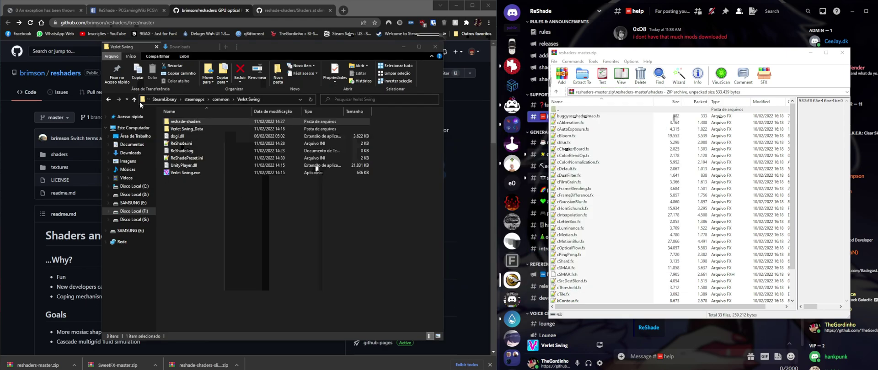
pyautogui.doubleClick(182, 122)
pyautogui.doubleClick(181, 123)
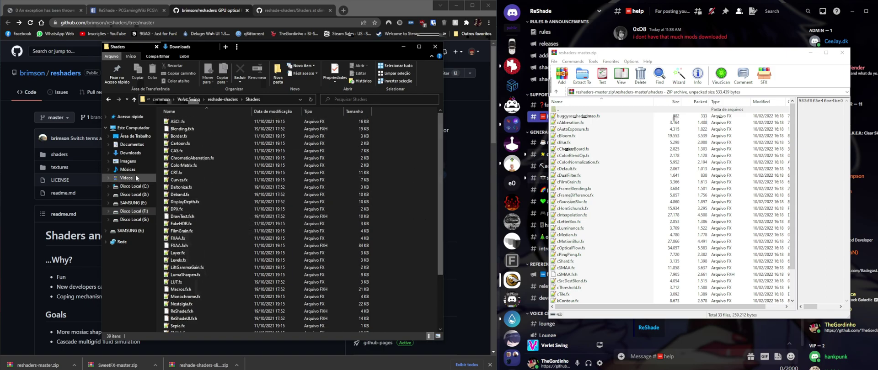
# Look over the game's Shaders folder and create a new subfolder named Brimson in it.
pyautogui.scroll(-3, 229, 159)
pyautogui.scroll(3, 187, 267)
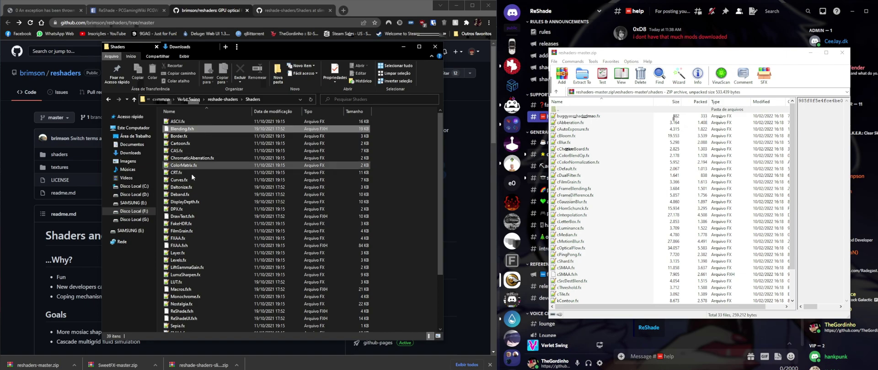
pyautogui.click(220, 252)
pyautogui.click(396, 194)
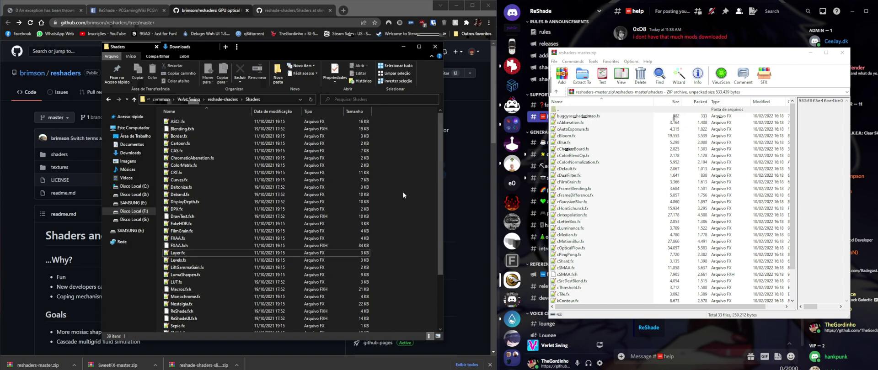
pyautogui.hotkey('ctrl', 'shift', 'n')
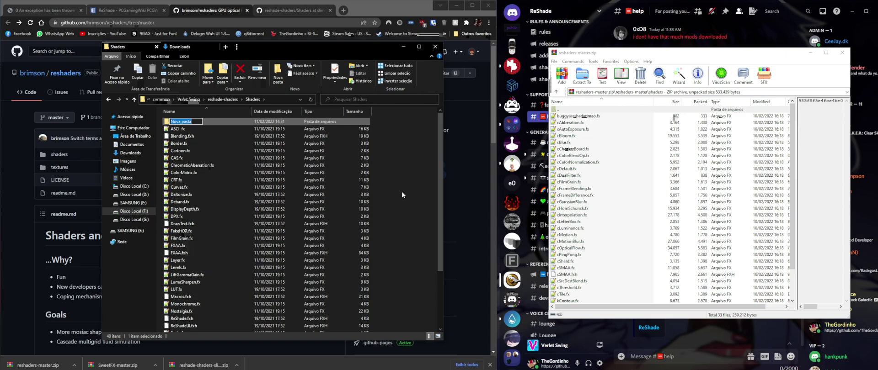
pyautogui.write('Brimson')
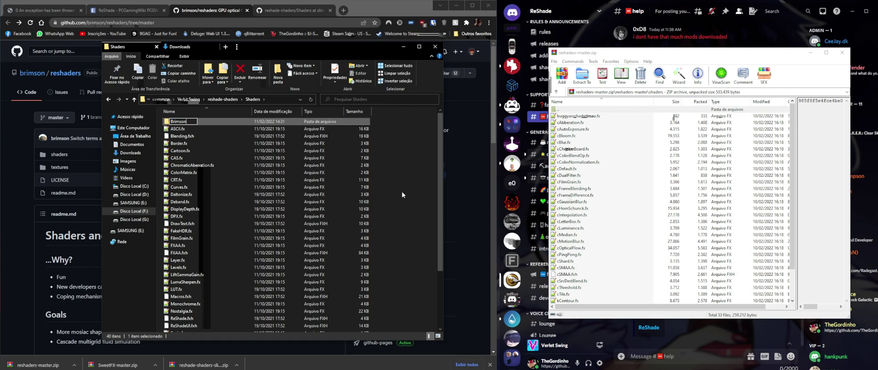
pyautogui.press('Return')
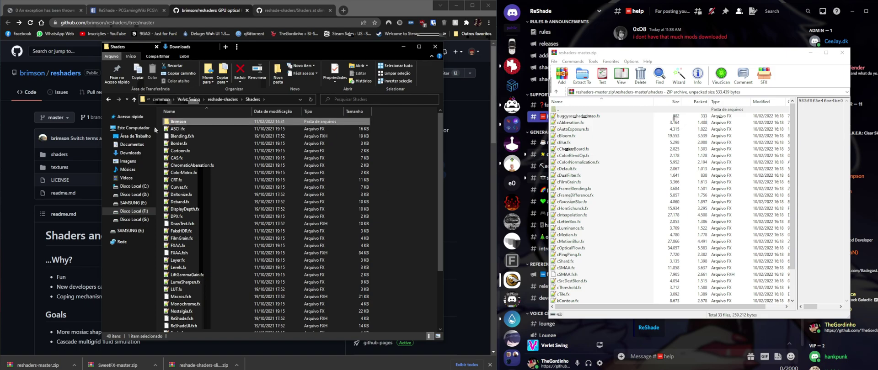
# Copy all files from the archive's reshaders-master\shaders folder into the game's new Shaders\Brimson folder.
pyautogui.doubleClick(183, 122)
pyautogui.click(586, 177)
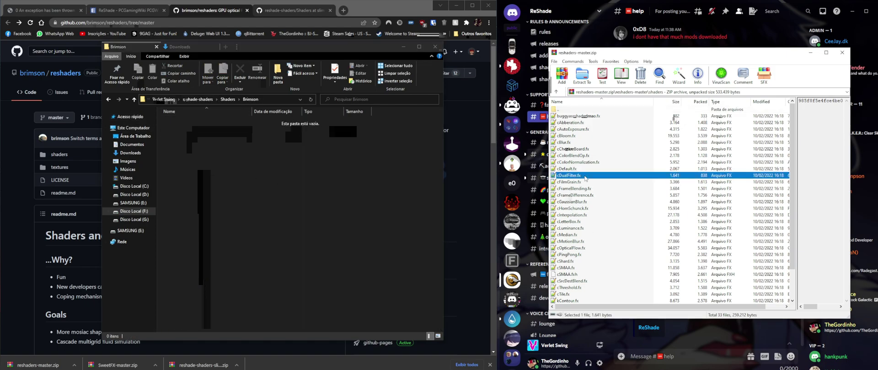
pyautogui.hotkey('ctrl', 'a')
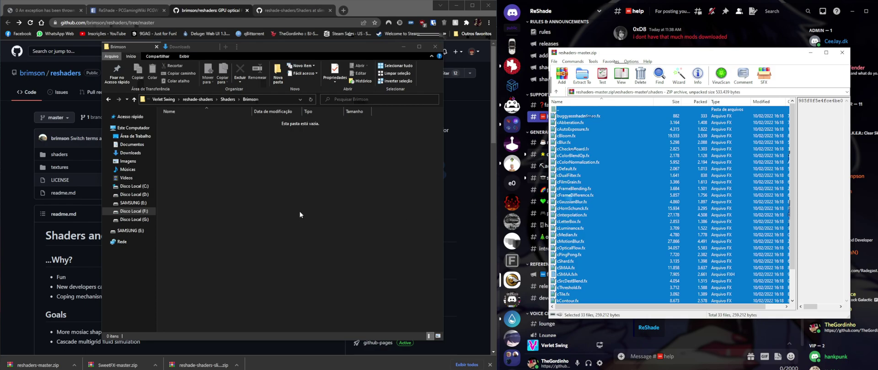
pyautogui.click(301, 212)
pyautogui.click(567, 195)
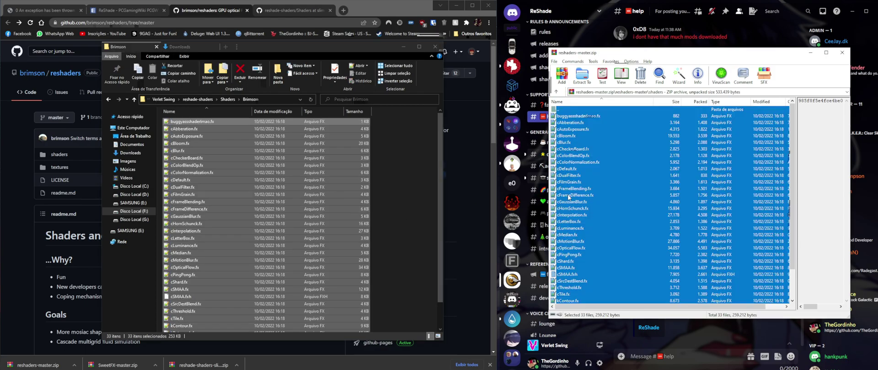
pyautogui.scroll(-1, 566, 195)
pyautogui.scroll(-1, 250, 240)
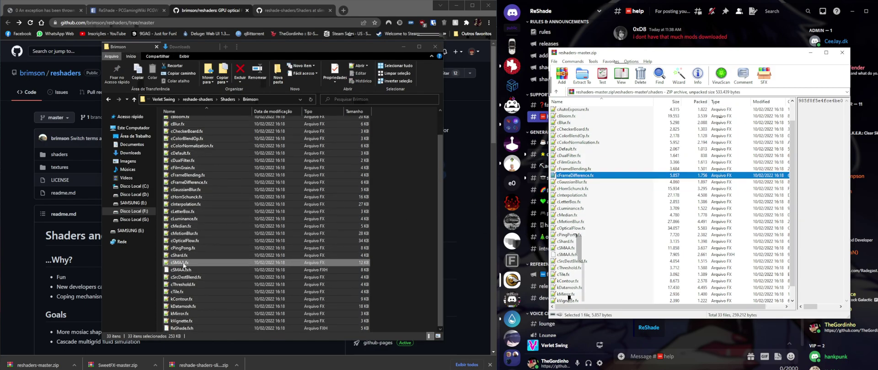
# Copy AreaTex.dds and SearchTex.dds from the archive's textures folder into the game's reshade-shaders\Textures folder.
pyautogui.hotkey('alt', 'Left')
pyautogui.hotkey('alt', 'Left')
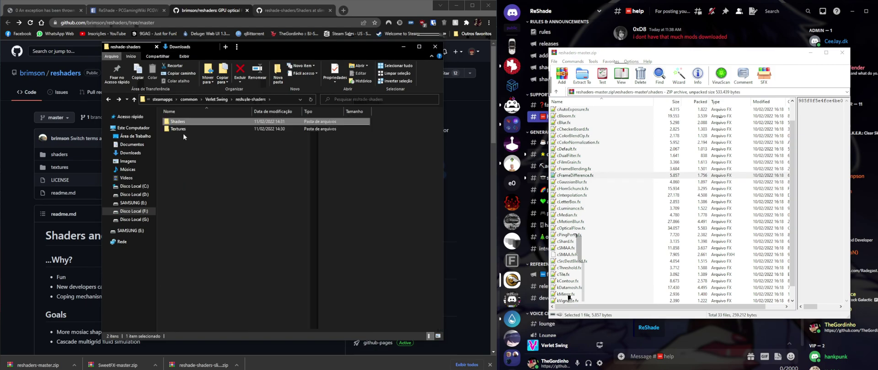
pyautogui.doubleClick(185, 131)
pyautogui.click(557, 92)
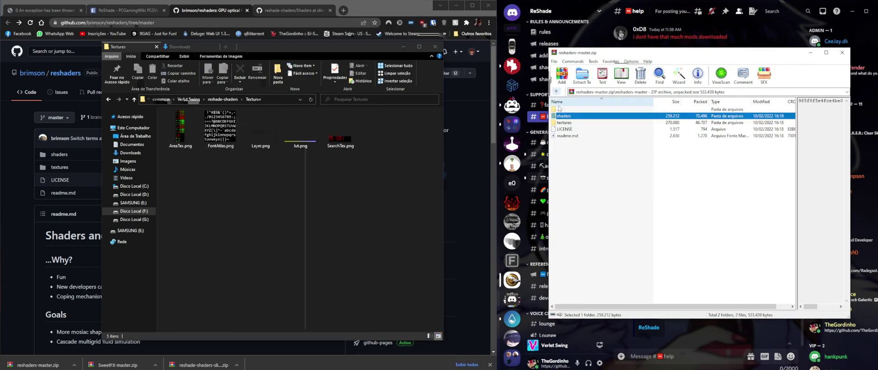
pyautogui.click(557, 124)
pyautogui.doubleClick(556, 126)
pyautogui.moveTo(567, 145); pyautogui.dragTo(563, 117)
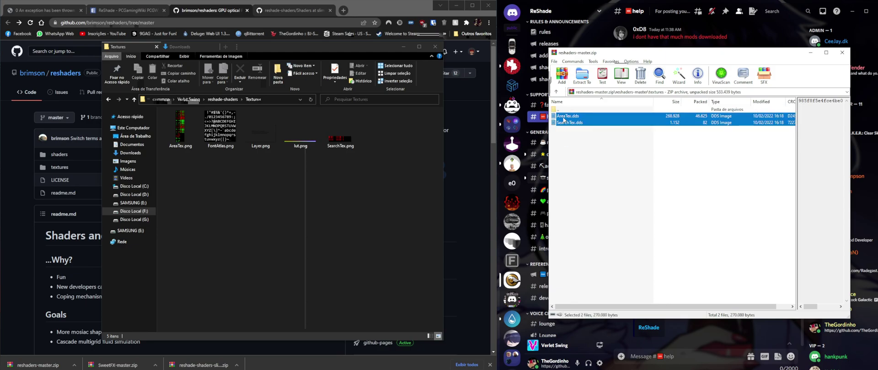
pyautogui.moveTo(348, 218); pyautogui.dragTo(345, 215)
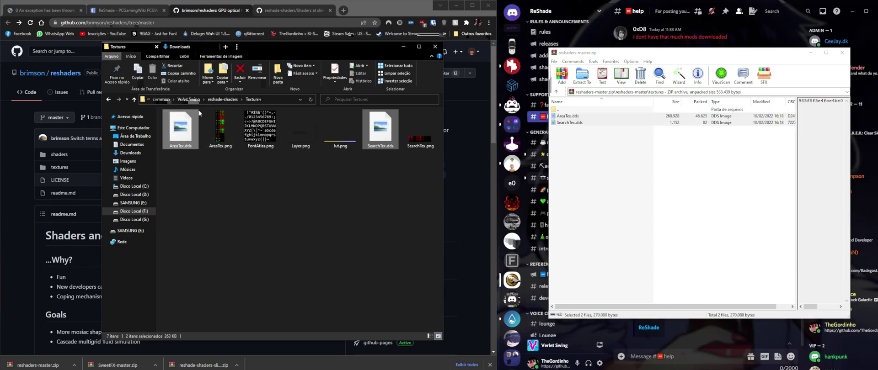
# Check the effects list in Verlet Swing, then inspect the Shaders\Brimson folder in File Explorer and select cMotionBlur.fx.
pyautogui.hotkey('alt', 'Tab')
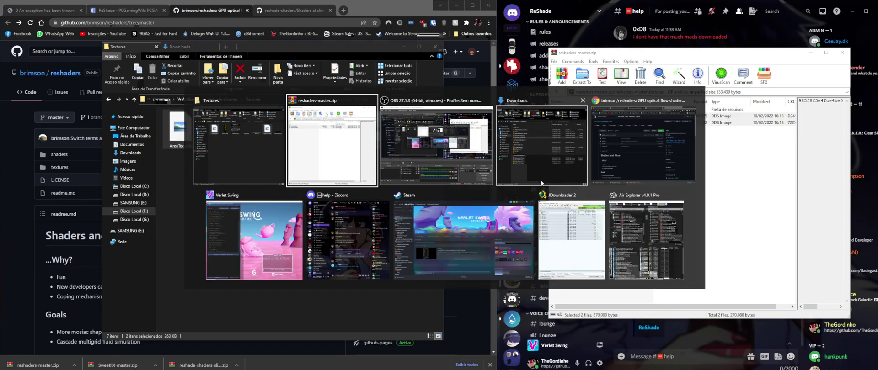
pyautogui.click(279, 245)
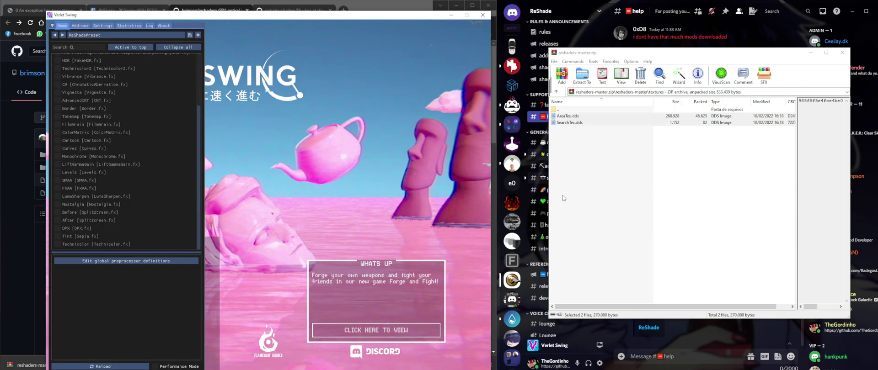
pyautogui.hotkey('alt', 'Tab')
pyautogui.click(369, 150)
pyautogui.hotkey('alt', 'Left')
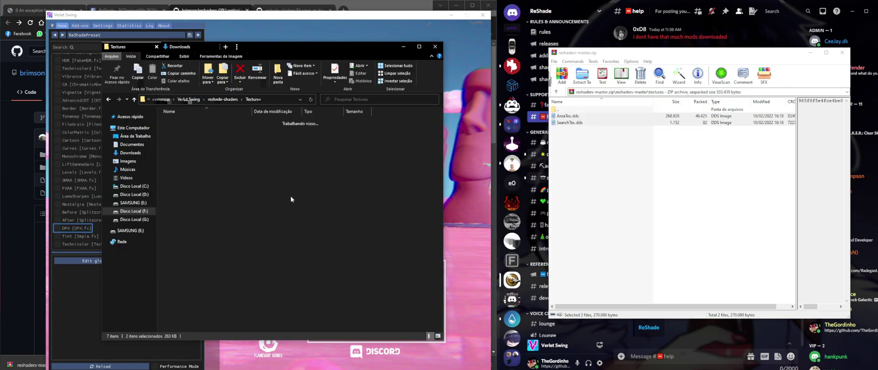
pyautogui.hotkey('alt', 'Up')
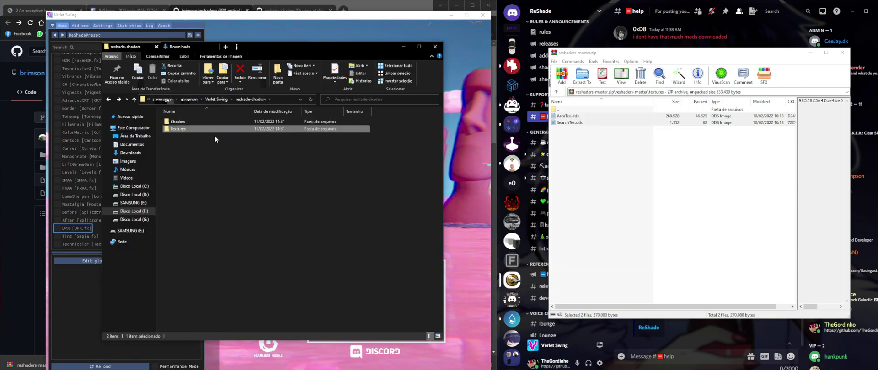
pyautogui.doubleClick(188, 122)
pyautogui.doubleClick(176, 123)
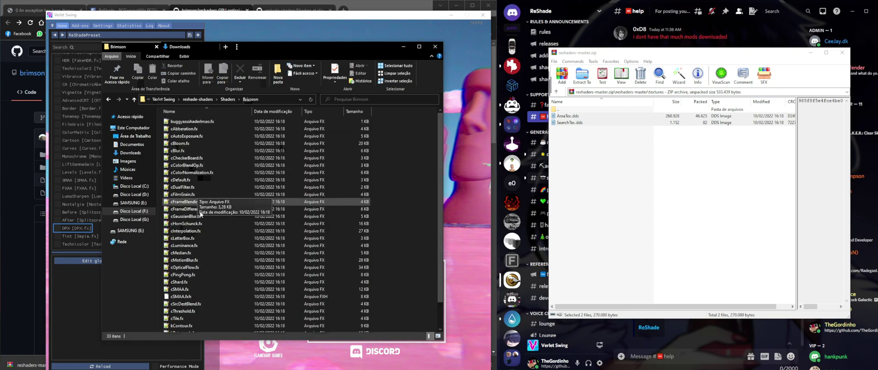
pyautogui.click(191, 261)
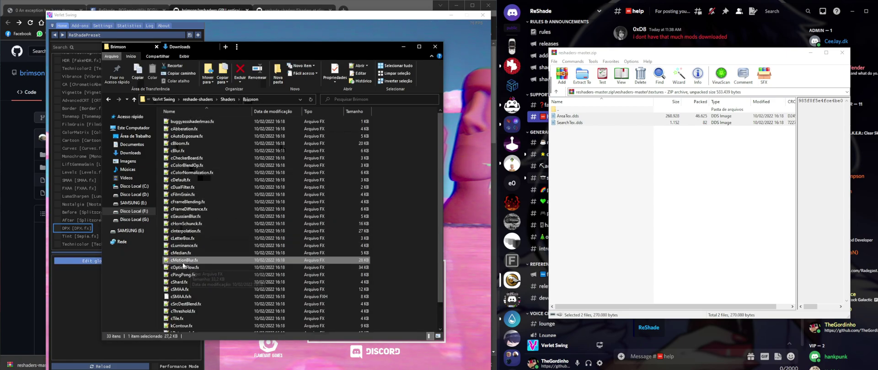
# Switch to Verlet Swing and search ReShade's effects list for "moti".
pyautogui.click(75, 350)
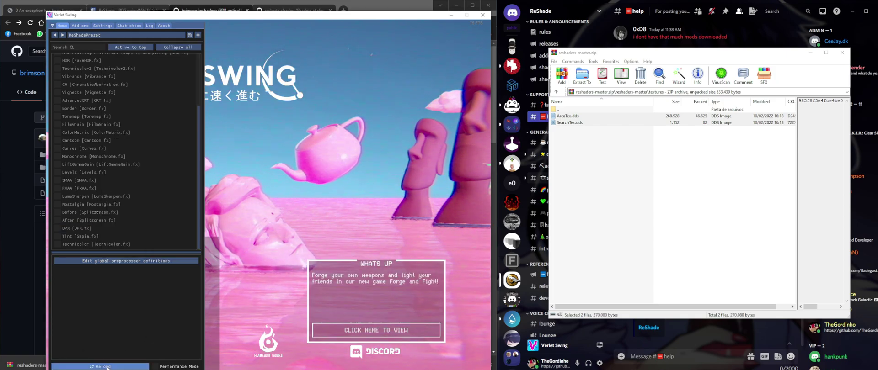
pyautogui.click(78, 49)
pyautogui.write('moti')
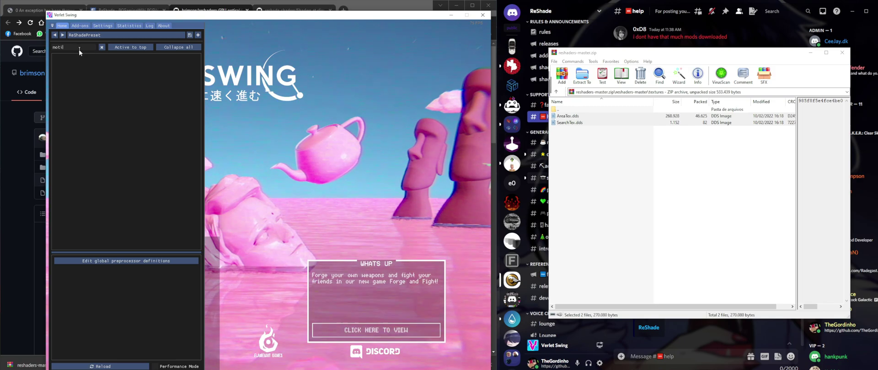
# Add the game's reshade-shaders\Shaders\Brimson folder as an additional effect search path in ReShade's settings.
pyautogui.click(97, 26)
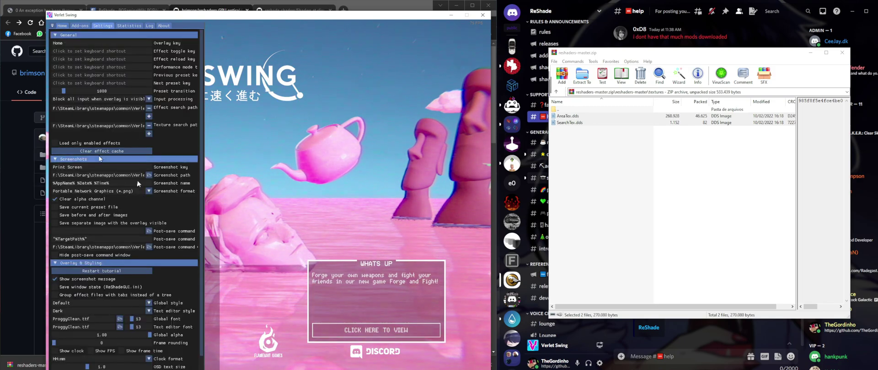
pyautogui.click(149, 116)
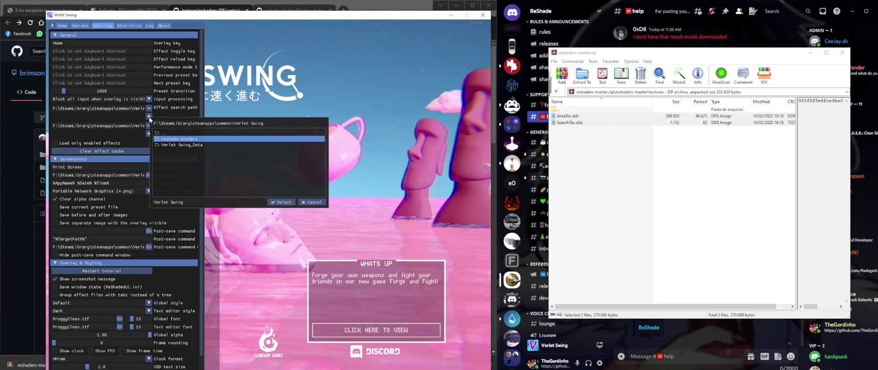
pyautogui.doubleClick(176, 140)
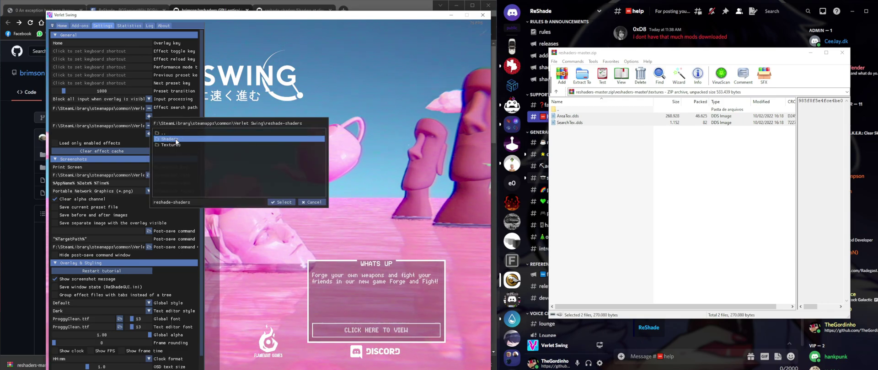
pyautogui.doubleClick(176, 139)
pyautogui.doubleClick(177, 140)
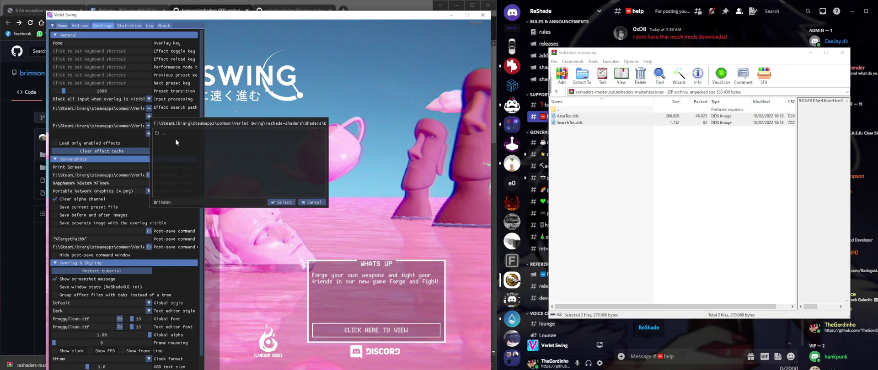
pyautogui.click(281, 202)
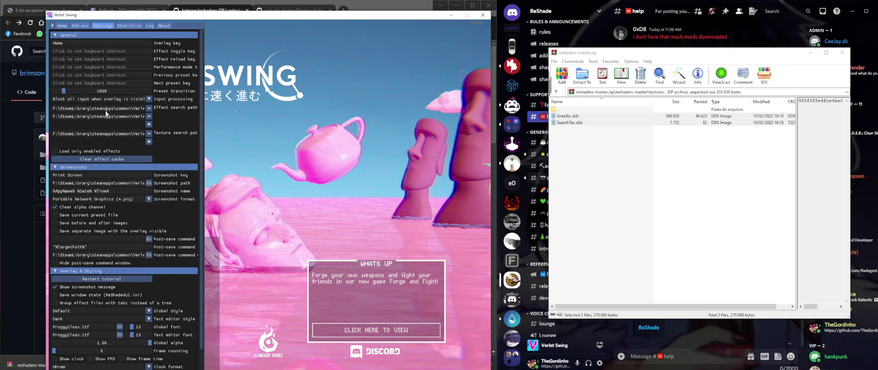
pyautogui.moveTo(107, 116); pyautogui.dragTo(77, 117)
# Reload the effects, filter the list by "mot" and enable cMotionBlur.
pyautogui.click(61, 26)
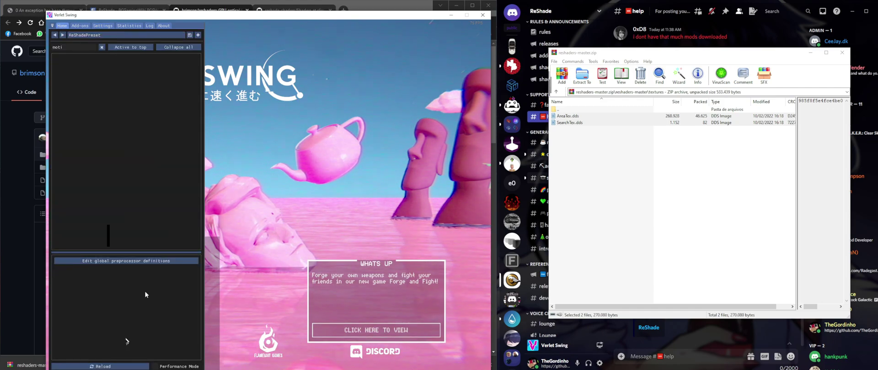
pyautogui.click(113, 367)
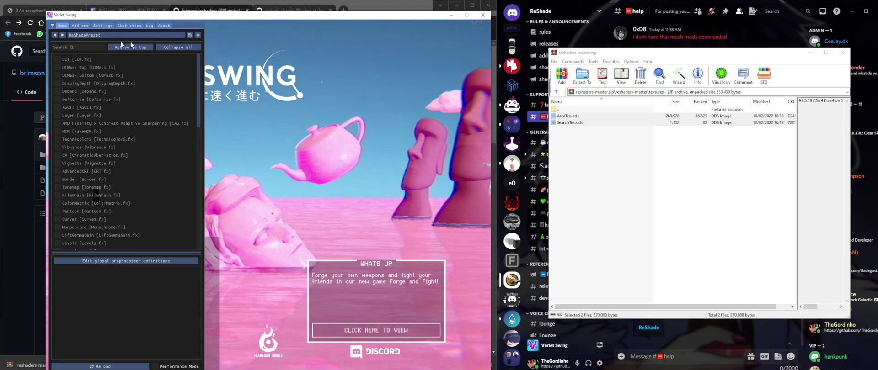
pyautogui.click(87, 47)
pyautogui.write('mot')
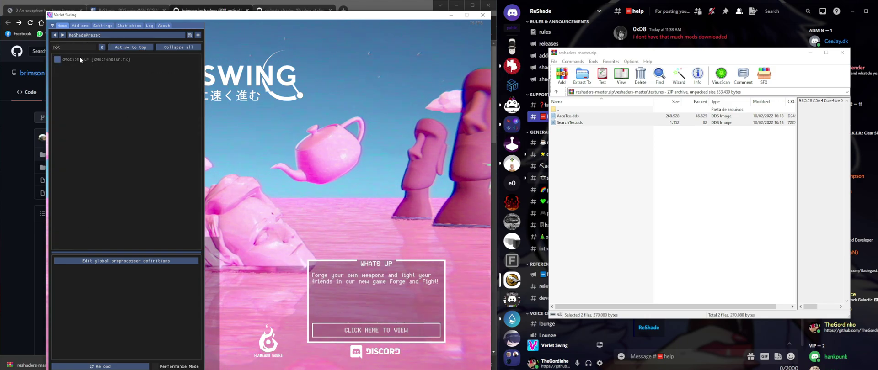
pyautogui.click(80, 58)
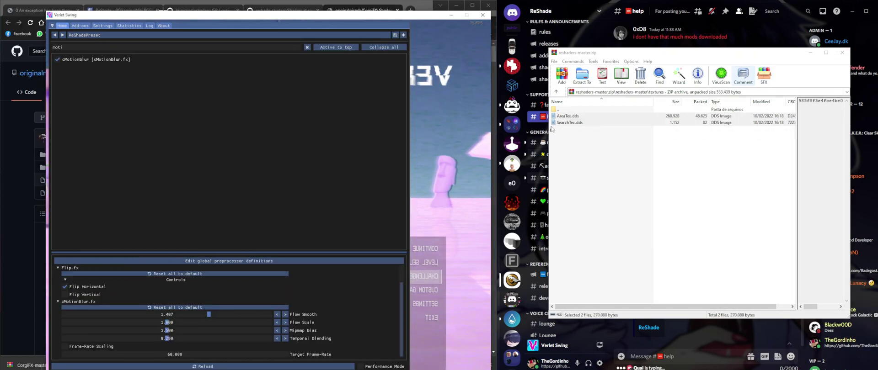
# Close the reshaders-master archive and review PCGamingWiki's list of known shader repositories in the browser.
pyautogui.click(842, 52)
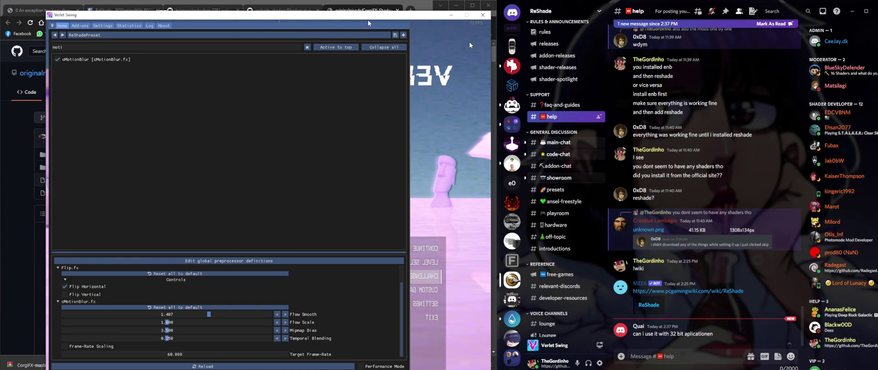
pyautogui.click(191, 1)
pyautogui.click(126, 11)
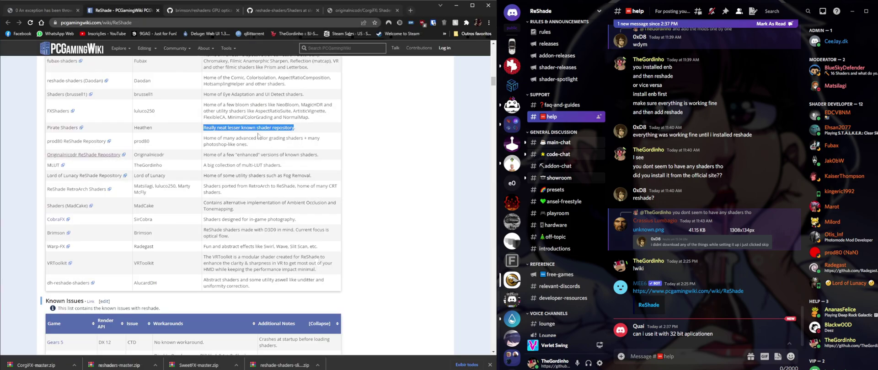
pyautogui.scroll(4, 259, 136)
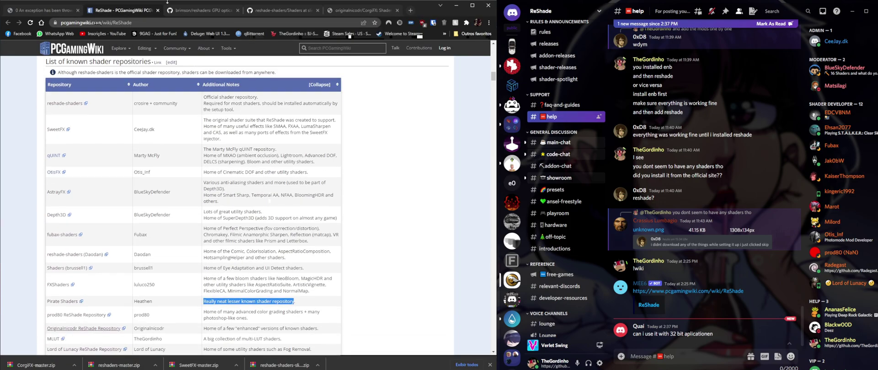
# Close the brimson, reshade-shaders and CorgiFX repository tabs, look over the PCGamingWiki repository list and switch away from the browser.
pyautogui.click(201, 11)
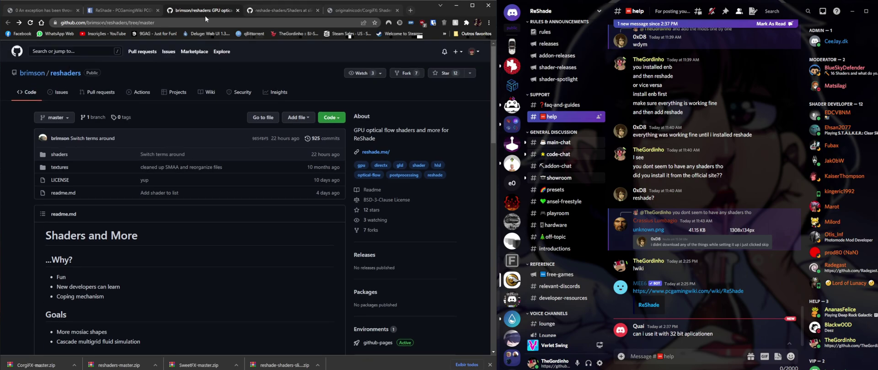
pyautogui.middleClick(206, 13)
pyautogui.middleClick(204, 11)
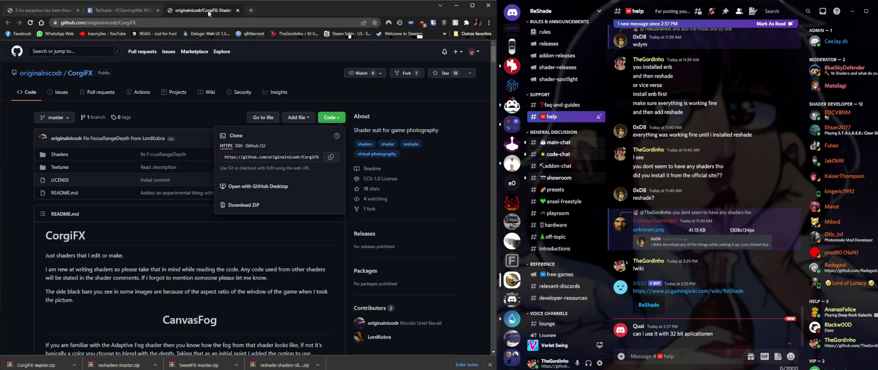
pyautogui.middleClick(208, 14)
pyautogui.scroll(-5, 100, 294)
pyautogui.scroll(3, 100, 293)
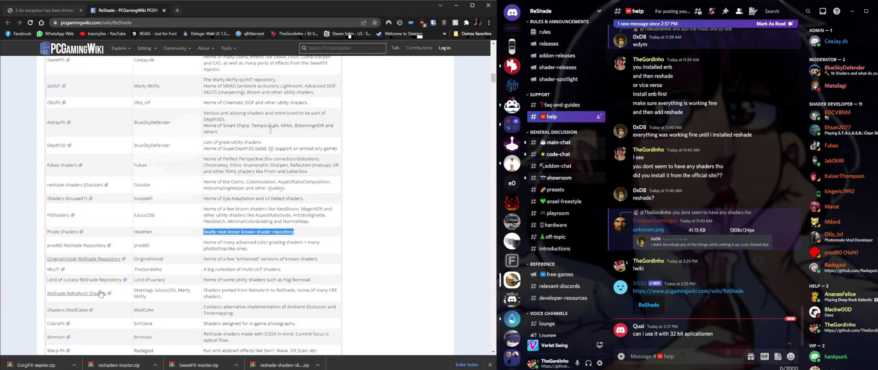
pyautogui.hotkey('alt', 'Tab')
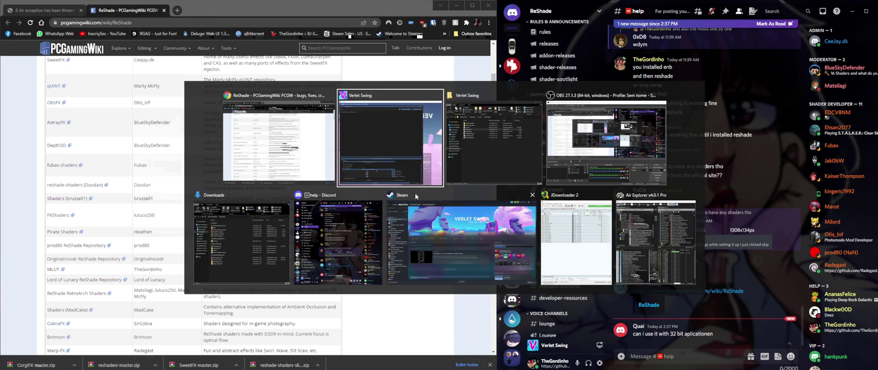